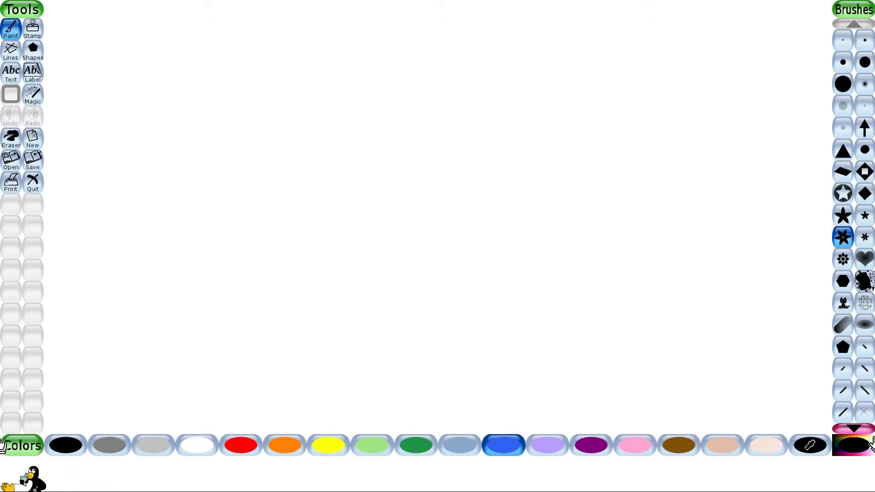
Step: Choose a bright magenta custom colour and paint a single six-petal flower near the middle of the canvas
{"action": "left_click", "coordinate": [809, 445]}
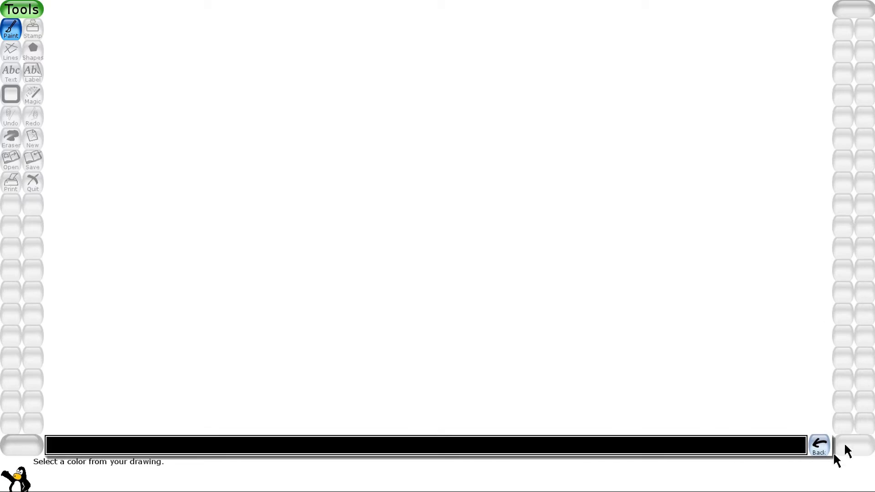
{"action": "left_click", "coordinate": [818, 442]}
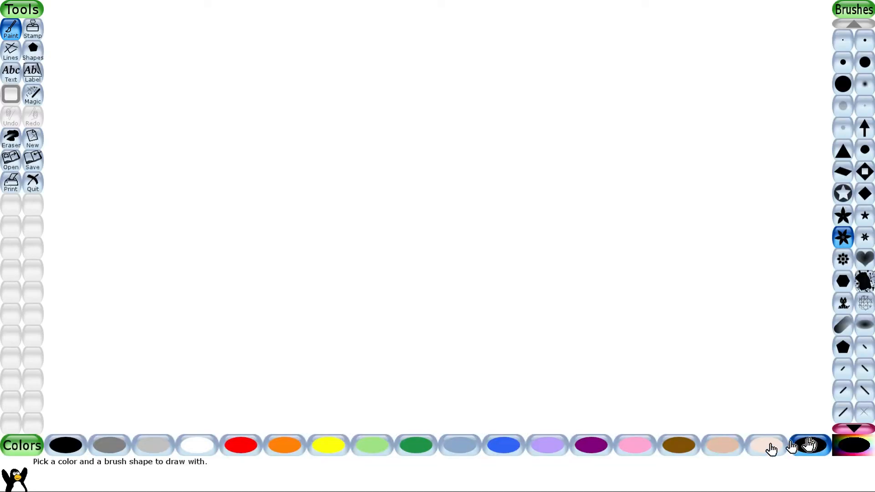
{"action": "left_click", "coordinate": [850, 450]}
{"action": "left_click_drag", "start_coordinate": [360, 211], "coordinate": [386, 267]}
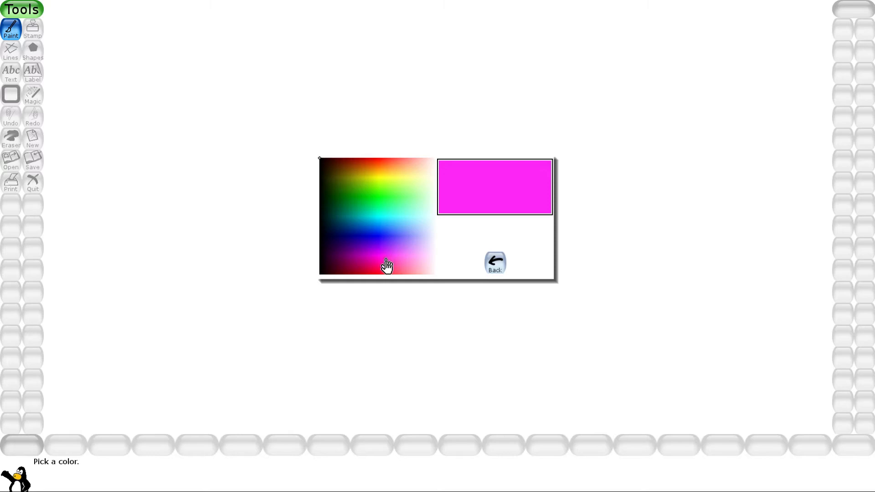
{"action": "left_click_drag", "start_coordinate": [385, 271], "coordinate": [385, 264]}
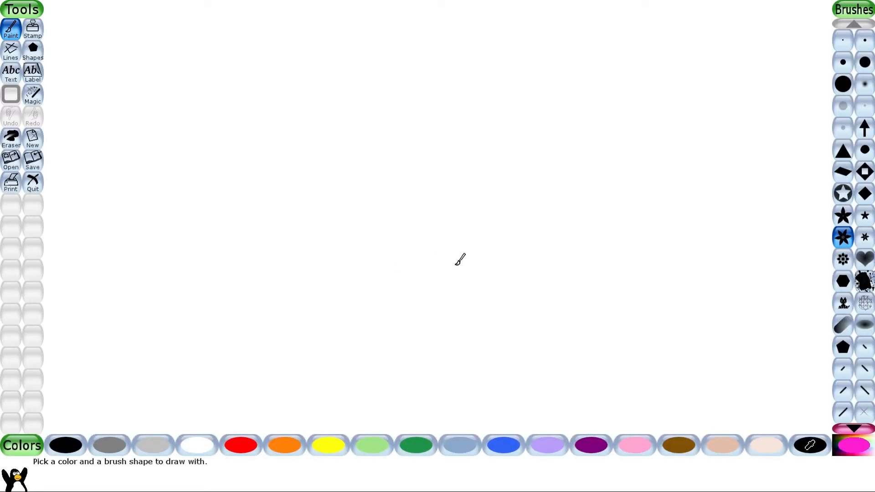
{"action": "left_click", "coordinate": [414, 300]}
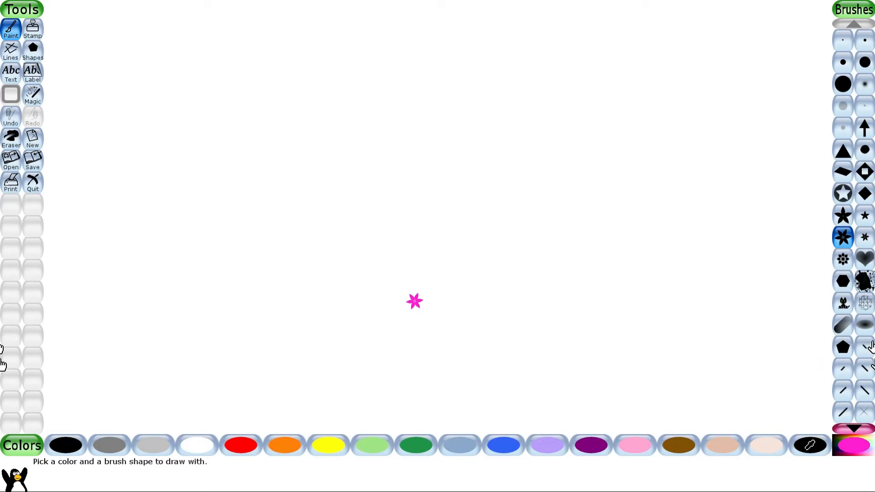
Step: Paint magenta sparkles with the sparkle brush: two strokes on the lower right and scattered dabs across the upper left
{"action": "left_click", "coordinate": [863, 415]}
{"action": "left_click_drag", "start_coordinate": [441, 285], "coordinate": [518, 334]}
{"action": "mouse_move", "coordinate": [526, 292]}
{"action": "left_mouse_down"}
{"action": "mouse_move", "coordinate": [529, 283]}
{"action": "mouse_move", "coordinate": [594, 271]}
{"action": "left_mouse_up"}
{"action": "left_click", "coordinate": [217, 101]}
{"action": "left_click", "coordinate": [319, 128]}
{"action": "left_click", "coordinate": [275, 134]}
{"action": "left_click", "coordinate": [407, 92]}
{"action": "left_click", "coordinate": [270, 135]}
{"action": "left_click", "coordinate": [302, 165]}
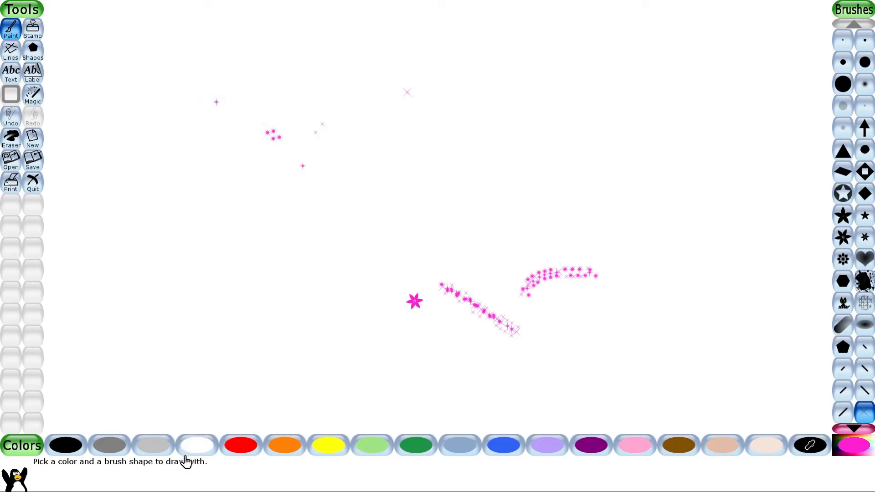
Step: Paint black sparkle dabs on the left half of the canvas and a curved black sparkle stroke around them
{"action": "left_click", "coordinate": [56, 440]}
{"action": "left_click", "coordinate": [196, 283]}
{"action": "left_click", "coordinate": [250, 263]}
{"action": "left_click", "coordinate": [224, 286]}
{"action": "left_click", "coordinate": [279, 287]}
{"action": "left_click", "coordinate": [290, 260]}
{"action": "left_click", "coordinate": [284, 233]}
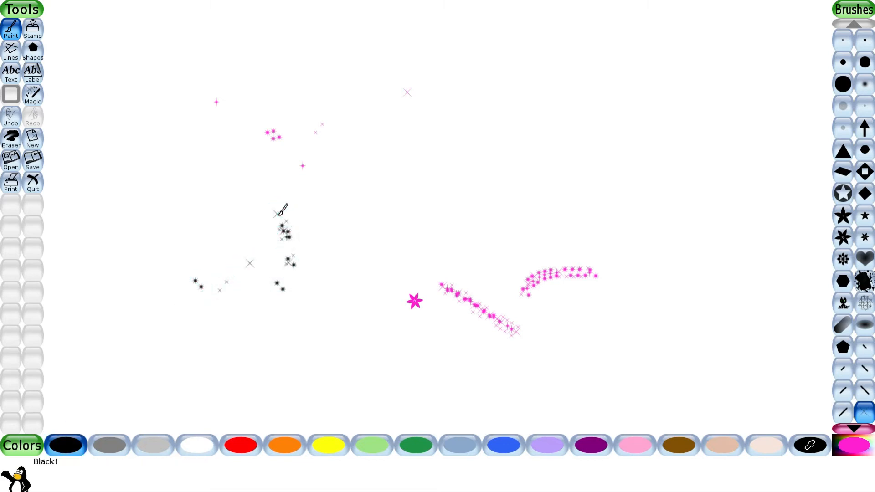
{"action": "mouse_move", "coordinate": [244, 228]}
{"action": "left_mouse_down"}
{"action": "mouse_move", "coordinate": [283, 212]}
{"action": "mouse_move", "coordinate": [317, 211]}
{"action": "mouse_move", "coordinate": [344, 247]}
{"action": "mouse_move", "coordinate": [315, 283]}
{"action": "mouse_move", "coordinate": [297, 279]}
{"action": "left_mouse_up"}
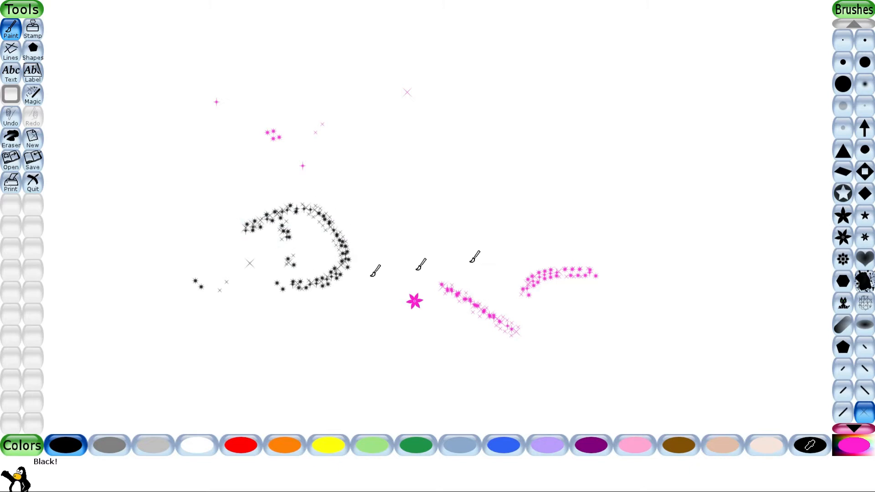
Step: Stamp three penguins with a raised arm in the upper right area of the canvas
{"action": "left_click", "coordinate": [29, 32]}
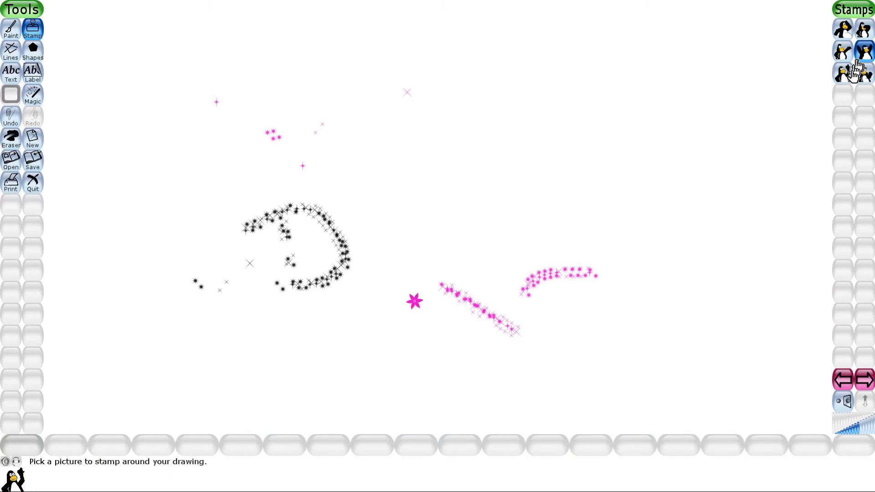
{"action": "left_click", "coordinate": [841, 83]}
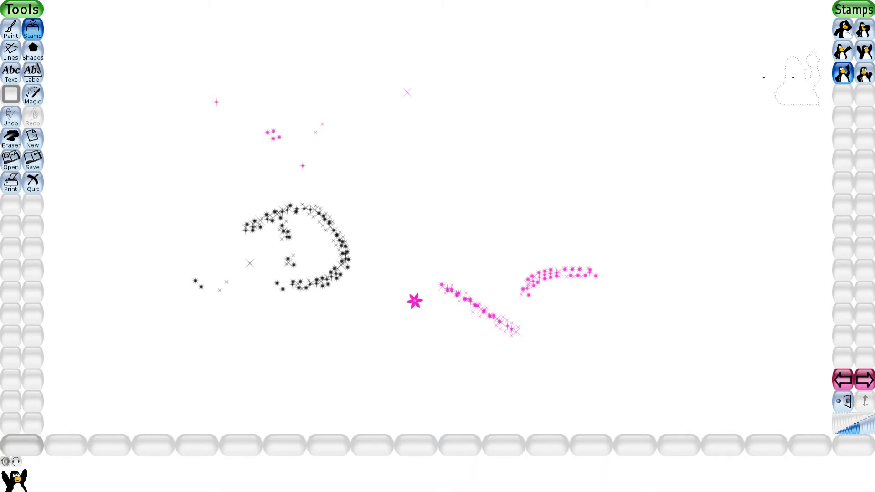
{"action": "left_click", "coordinate": [511, 104]}
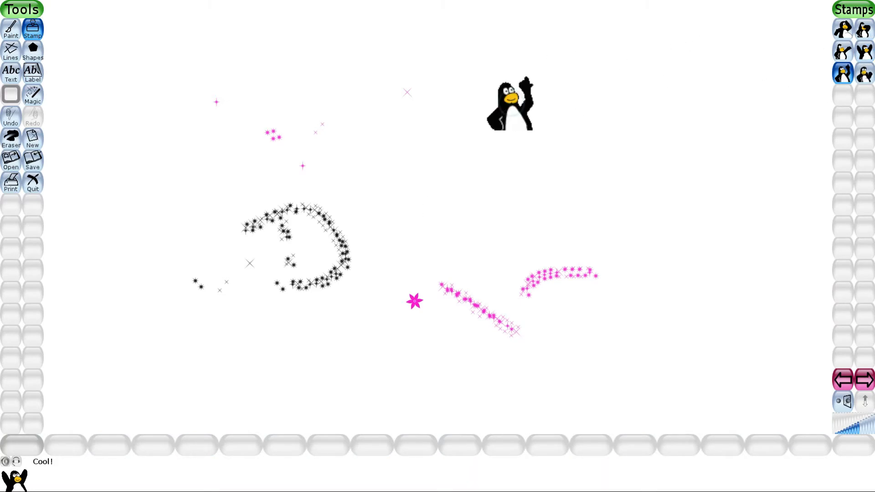
{"action": "left_click", "coordinate": [638, 99]}
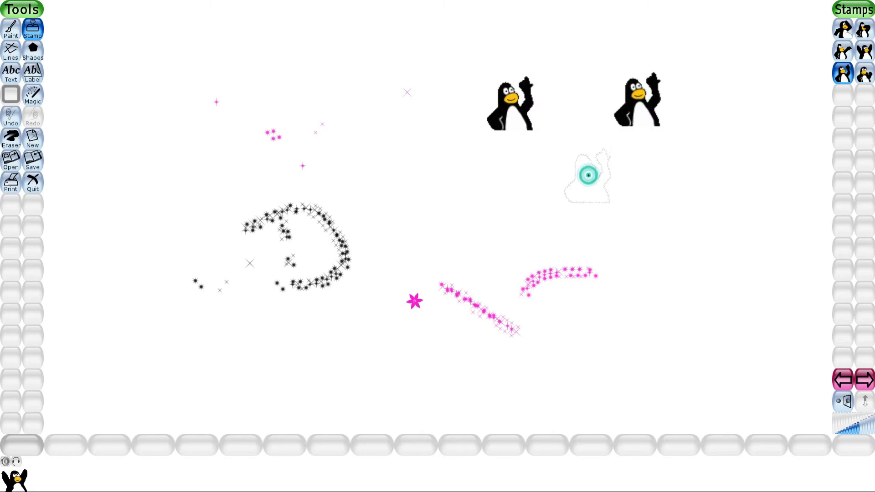
{"action": "left_click", "coordinate": [587, 175]}
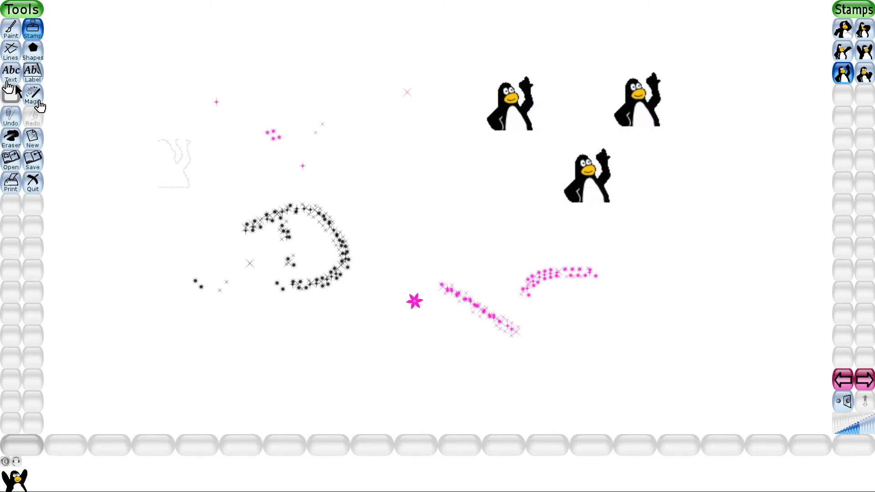
Step: Draw a thick black zigzag of connected lines from the upper middle to the right side with the largest round brush
{"action": "left_click", "coordinate": [9, 53]}
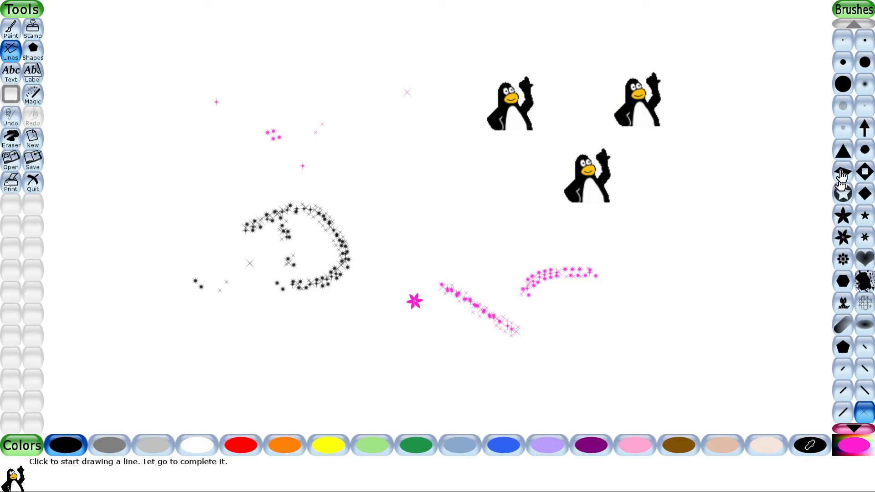
{"action": "left_click", "coordinate": [842, 84]}
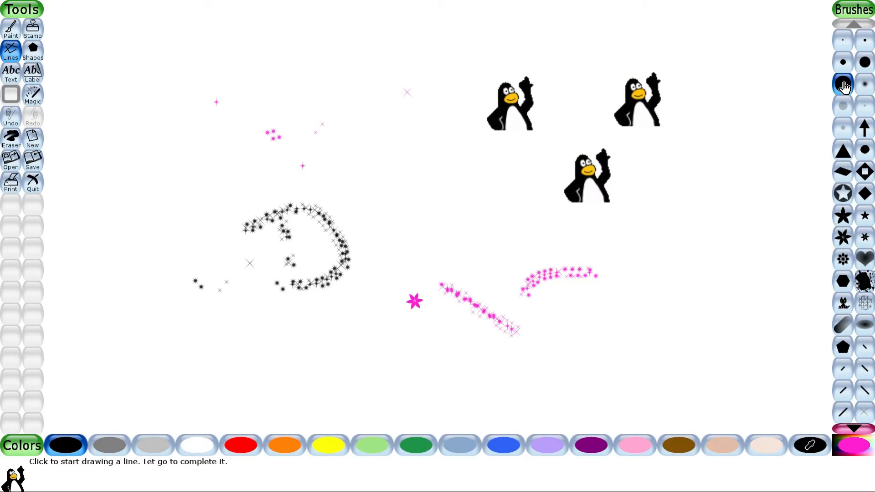
{"action": "mouse_move", "coordinate": [361, 123]}
{"action": "left_mouse_down"}
{"action": "mouse_move", "coordinate": [464, 221]}
{"action": "mouse_move", "coordinate": [624, 248]}
{"action": "mouse_move", "coordinate": [655, 282]}
{"action": "left_mouse_up"}
{"action": "mouse_move", "coordinate": [654, 282]}
{"action": "left_mouse_down"}
{"action": "mouse_move", "coordinate": [663, 274]}
{"action": "mouse_move", "coordinate": [709, 298]}
{"action": "left_mouse_up"}
{"action": "left_click_drag", "start_coordinate": [708, 298], "coordinate": [735, 279]}
{"action": "left_click_drag", "start_coordinate": [749, 275], "coordinate": [758, 300]}
{"action": "left_click", "coordinate": [768, 283]}
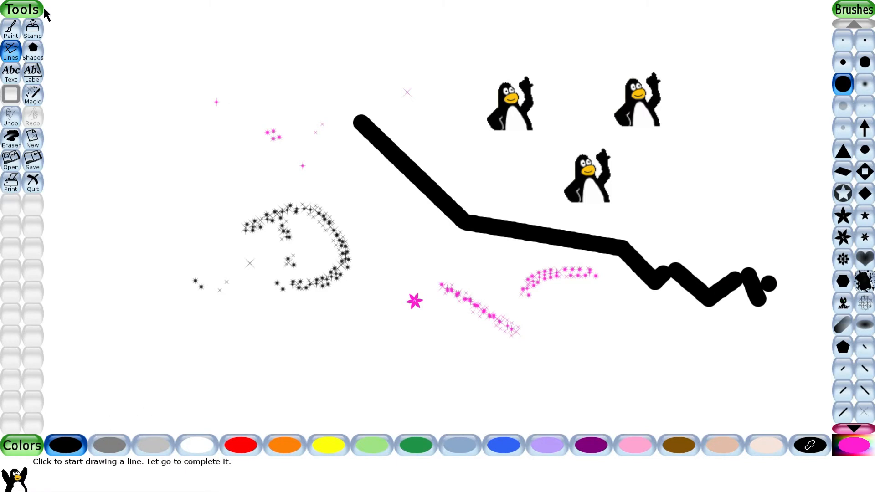
Step: Draw a rotated black outline of a five-pointed star in the lower left of the canvas
{"action": "left_click", "coordinate": [33, 52]}
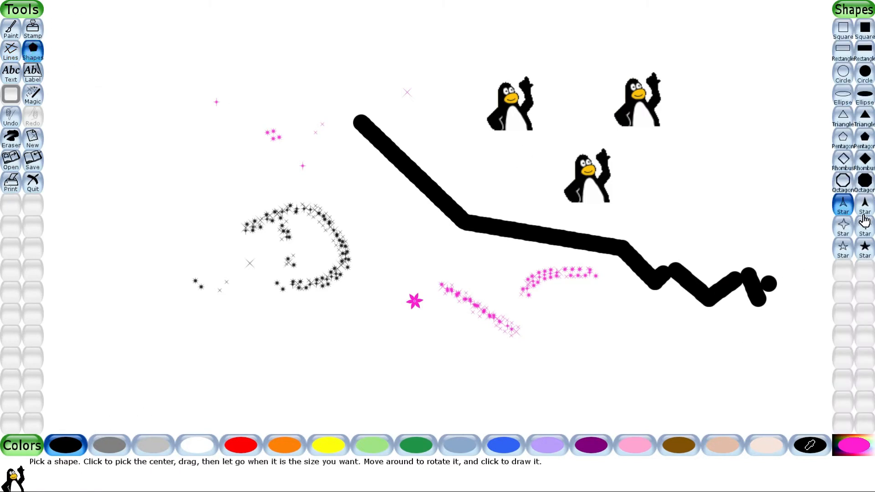
{"action": "left_click", "coordinate": [842, 250]}
{"action": "left_click_drag", "start_coordinate": [245, 348], "coordinate": [269, 308]}
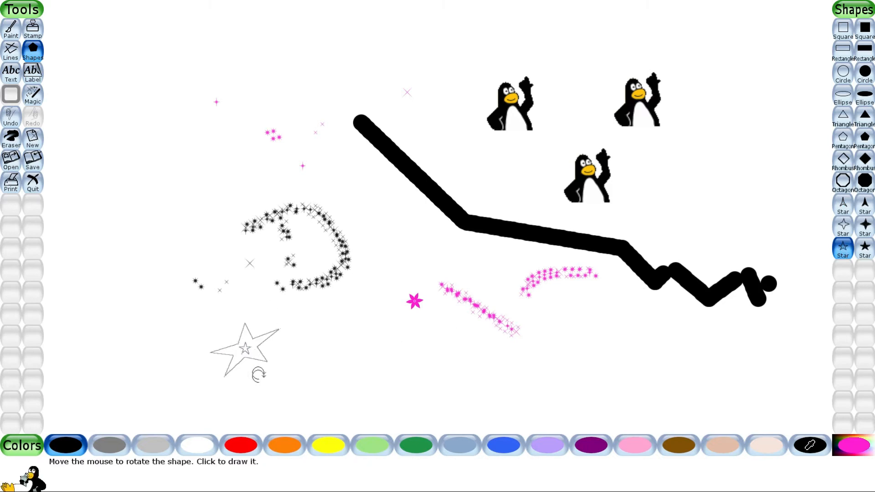
{"action": "left_click", "coordinate": [219, 353]}
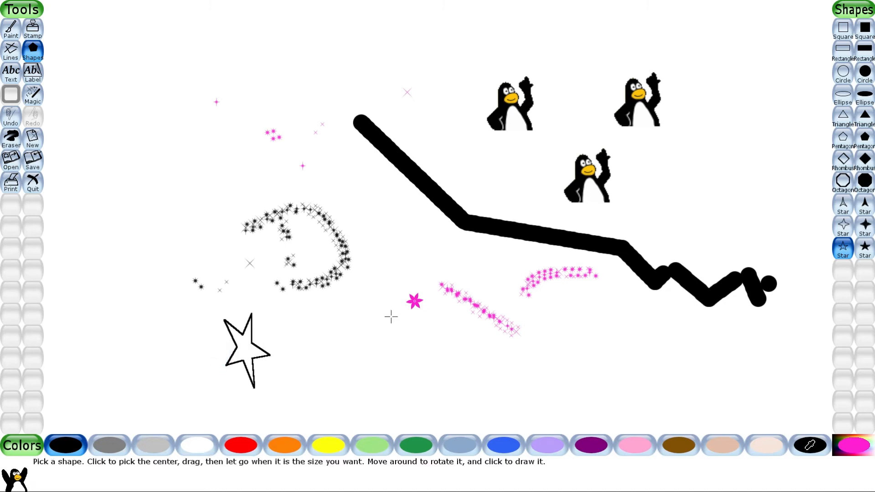
Step: Write "possible with" followed by the person's name as black text above the drawing, using a sans-serif font
{"action": "left_click", "coordinate": [11, 73]}
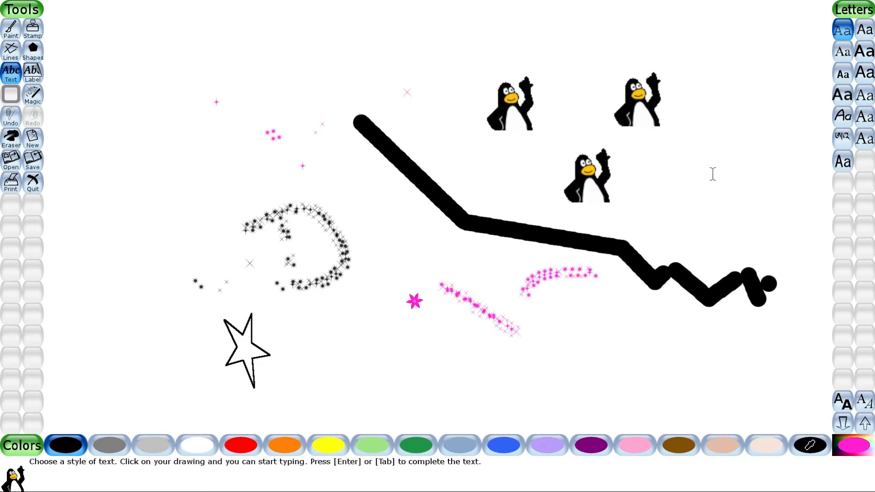
{"action": "left_click", "coordinate": [842, 95]}
{"action": "left_click", "coordinate": [253, 72]}
{"action": "type", "text": "poss"}
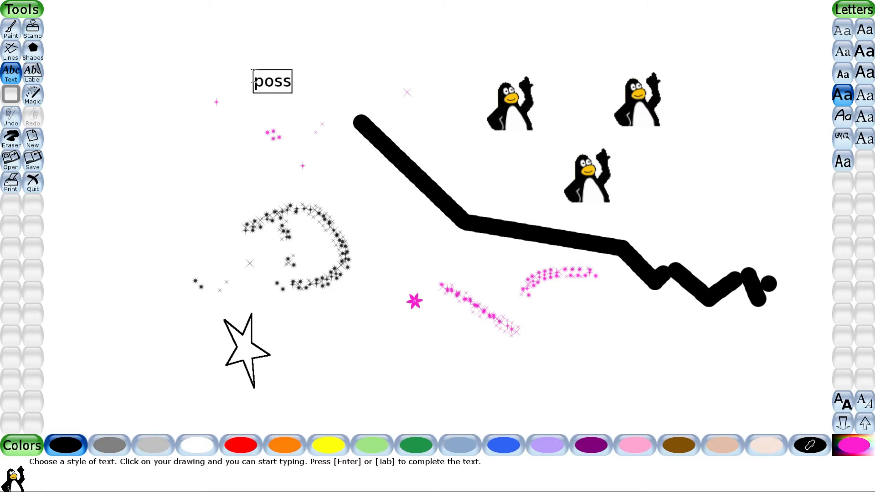
{"action": "type", "text": "ible w"}
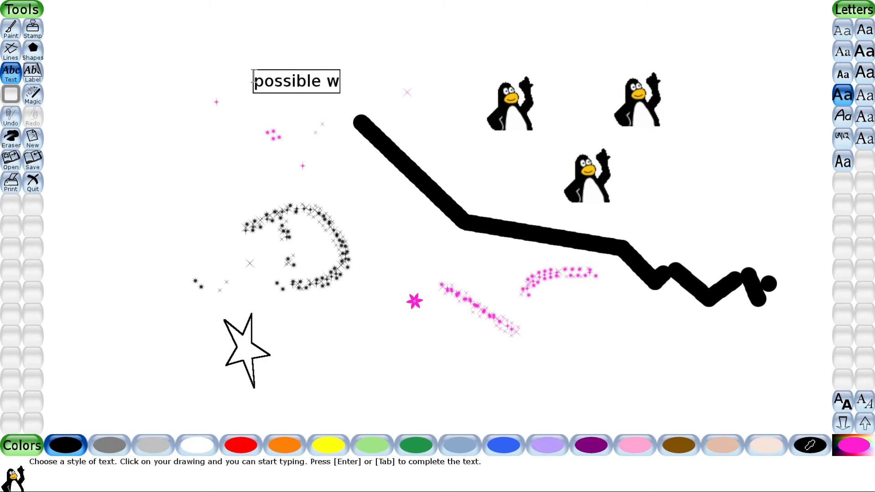
{"action": "type", "text": "ith prakhya"}
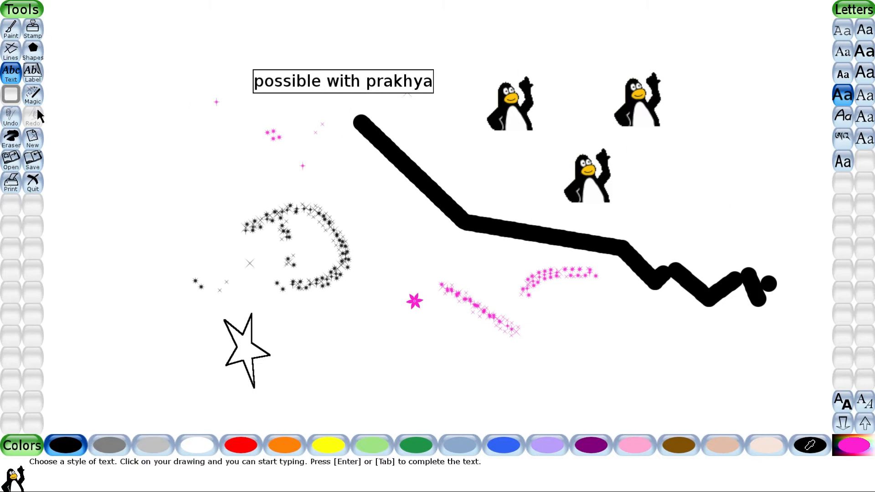
Step: Add a label reading "hikfkkfvkfvkdmvkjfdnvfnfnfrn" near the top of the drawing, overlapping the existing text
{"action": "left_click", "coordinate": [32, 73]}
{"action": "left_click", "coordinate": [190, 68]}
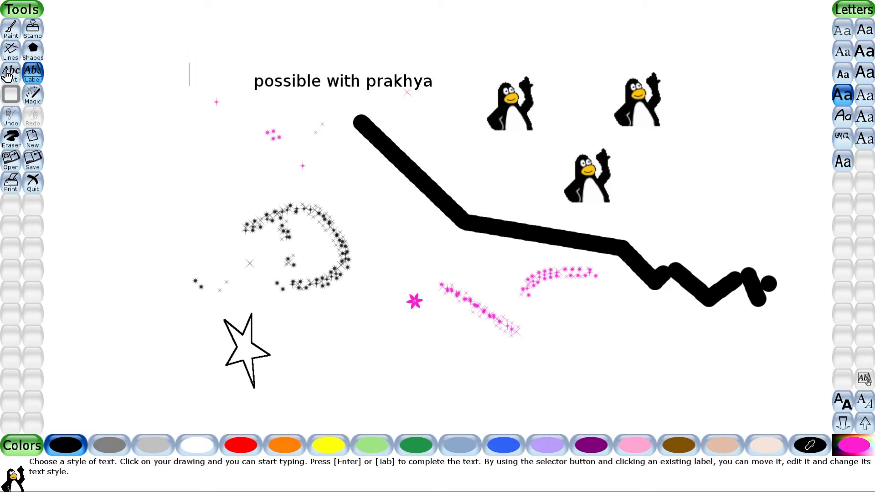
{"action": "type", "text": "hikfkkfvkfvk"}
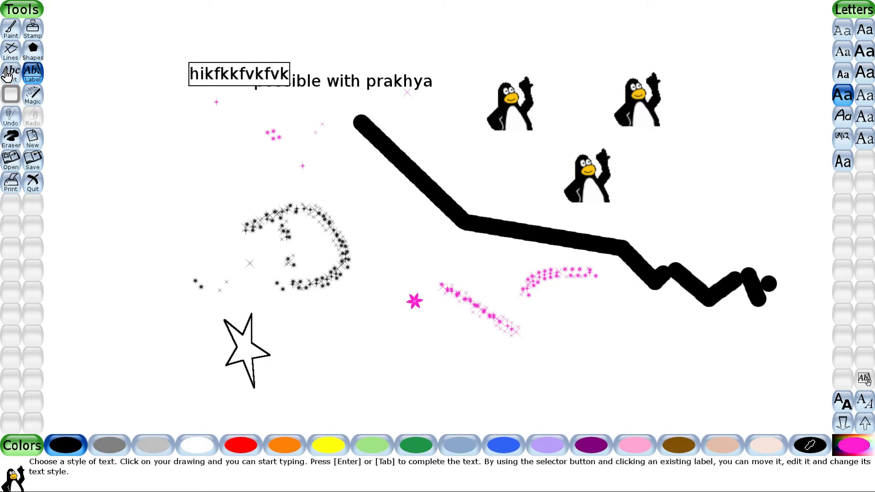
{"action": "type", "text": "dmvkjfdnvfnfnfrn"}
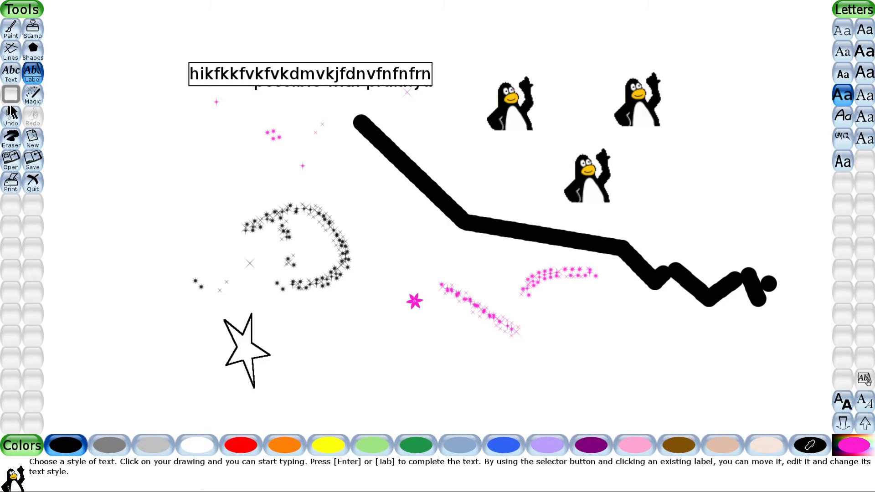
{"action": "left_click", "coordinate": [33, 95]}
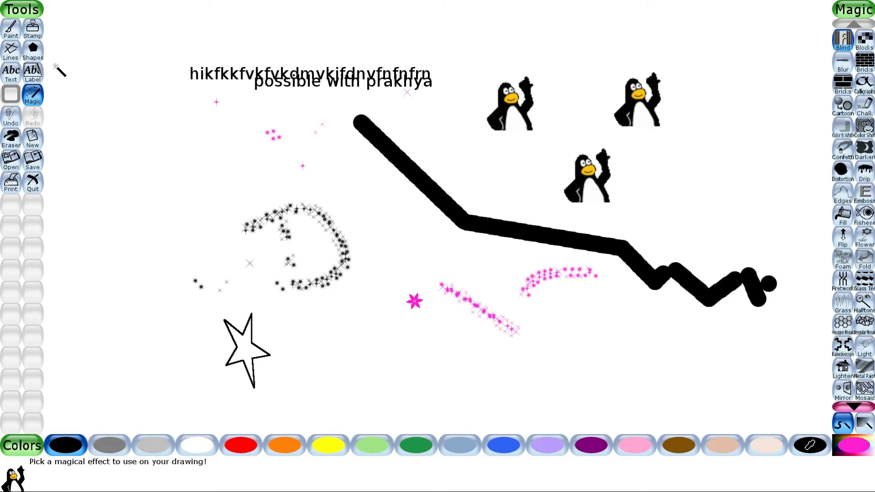
Step: Start a new drawing with a white background without saving the current picture
{"action": "left_click", "coordinate": [36, 145]}
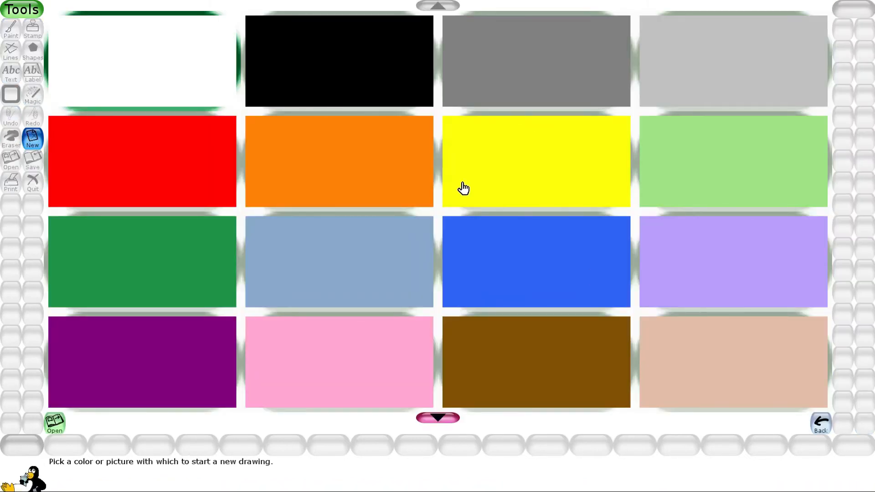
{"action": "left_click", "coordinate": [216, 77]}
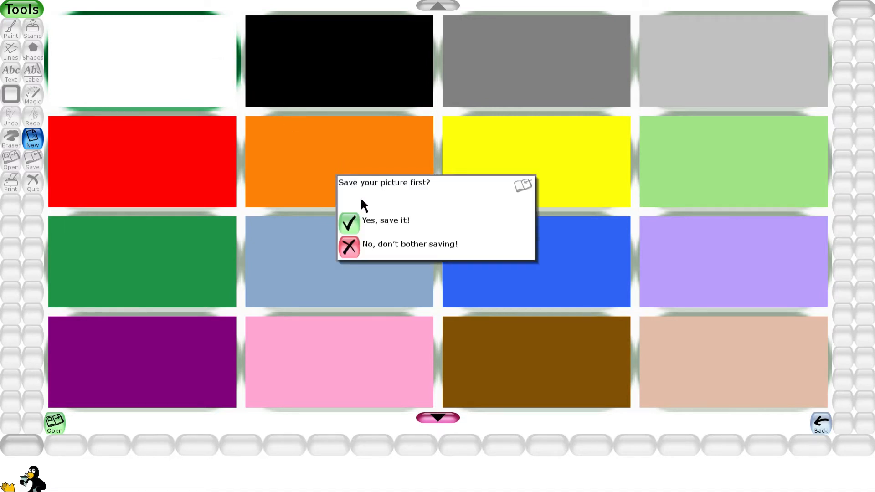
{"action": "left_click", "coordinate": [349, 249]}
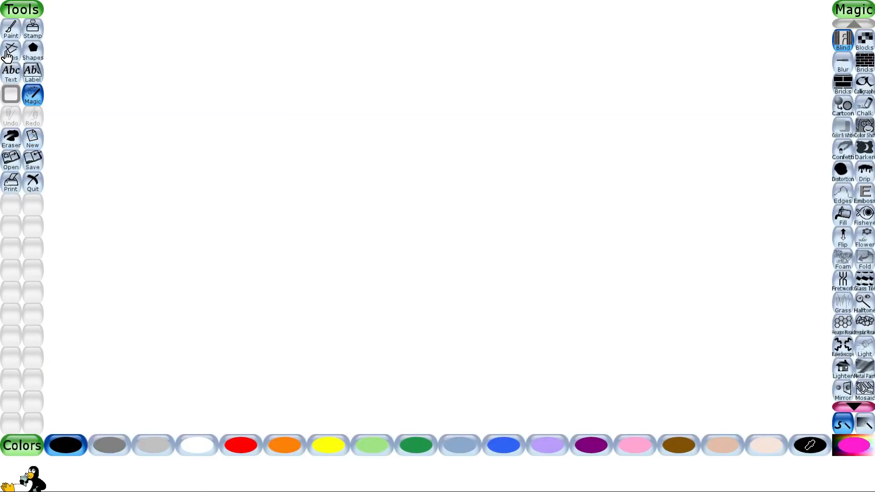
Step: Pull red vertical window blinds over the left edge of the blank canvas with the Blind magic effect
{"action": "left_click", "coordinate": [18, 141]}
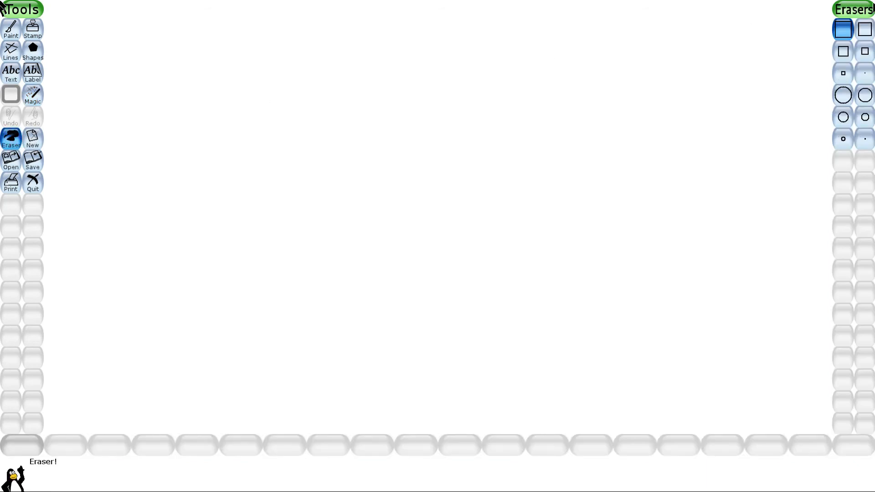
{"action": "left_click", "coordinate": [33, 95]}
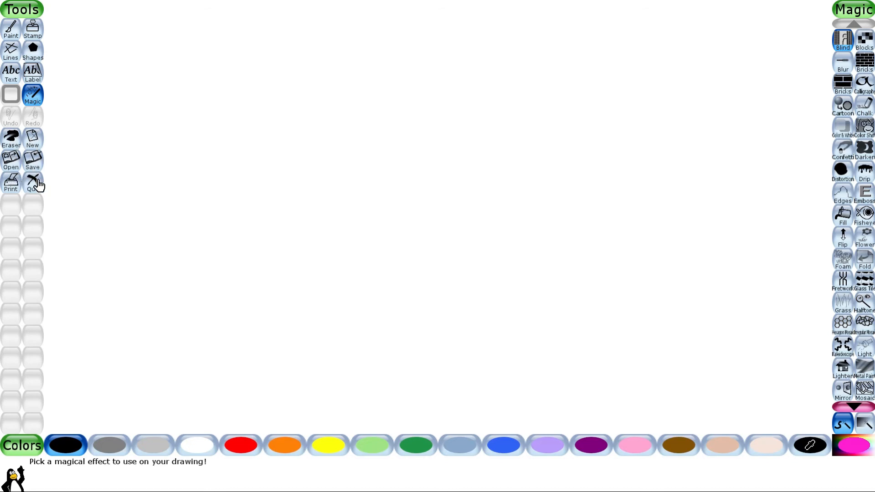
{"action": "left_click", "coordinate": [844, 44]}
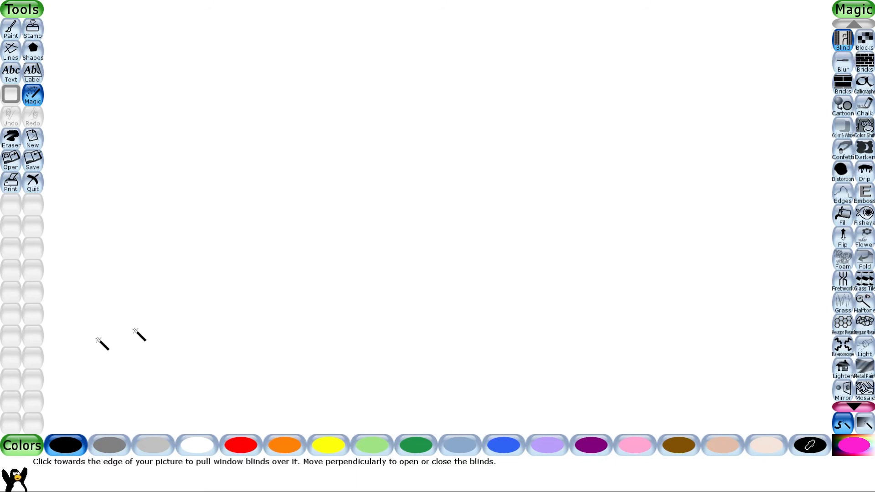
{"action": "left_click", "coordinate": [236, 444]}
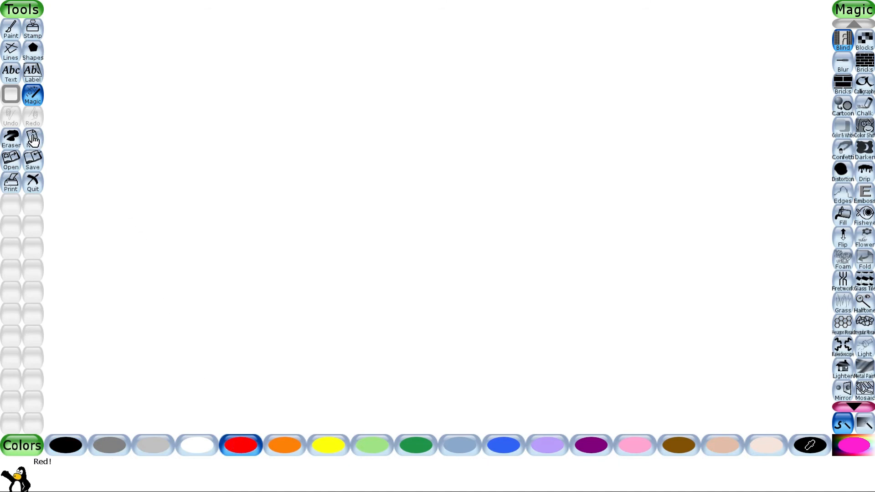
{"action": "left_click", "coordinate": [46, 111]}
{"action": "left_click_drag", "start_coordinate": [44, 111], "coordinate": [97, 124]}
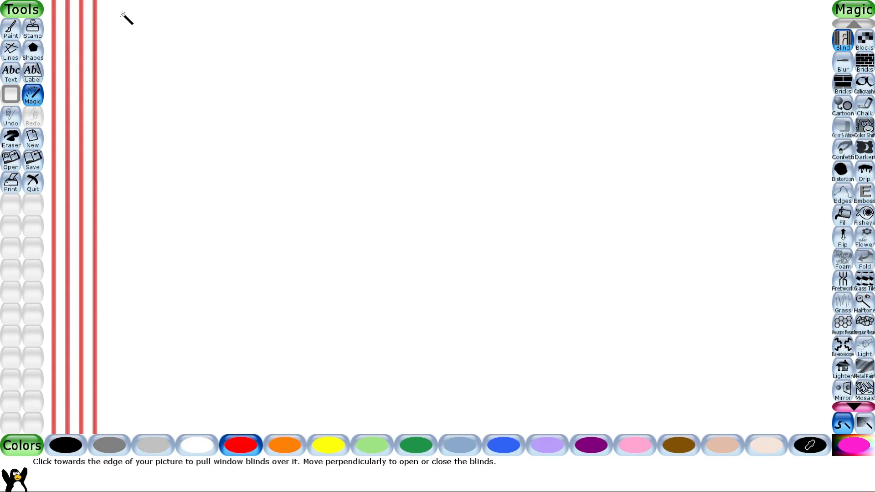
Step: Pull red window blinds over the entire canvas from different edges with the Blind magic effect
{"action": "left_click_drag", "start_coordinate": [93, 86], "coordinate": [728, 96]}
{"action": "left_click_drag", "start_coordinate": [609, 6], "coordinate": [716, 482]}
{"action": "left_click_drag", "start_coordinate": [695, 440], "coordinate": [683, 287]}
{"action": "left_click", "coordinate": [844, 262]}
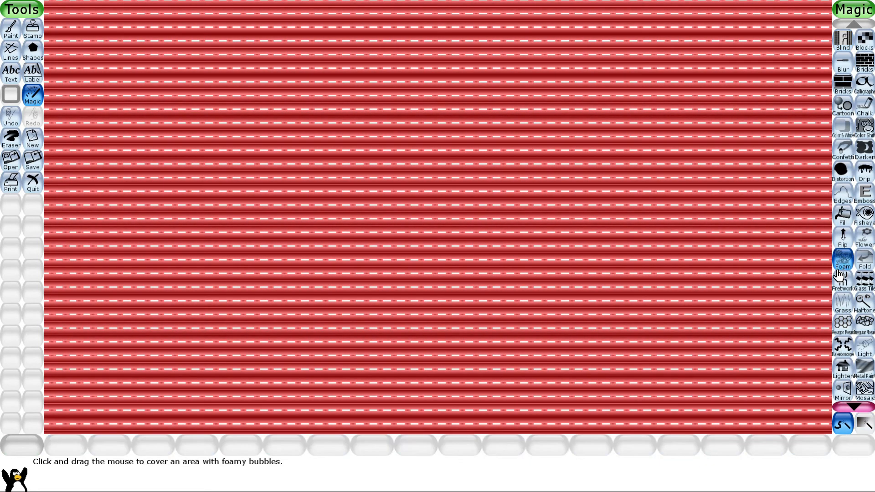
{"action": "left_click", "coordinate": [835, 43]}
{"action": "left_click_drag", "start_coordinate": [693, 40], "coordinate": [337, 42]}
{"action": "left_click_drag", "start_coordinate": [46, 116], "coordinate": [798, 202]}
{"action": "left_click_drag", "start_coordinate": [357, 61], "coordinate": [443, 395]}
Step: Look over the gallery of saved pictures and return to the current drawing without opening one
{"action": "left_click", "coordinate": [8, 159]}
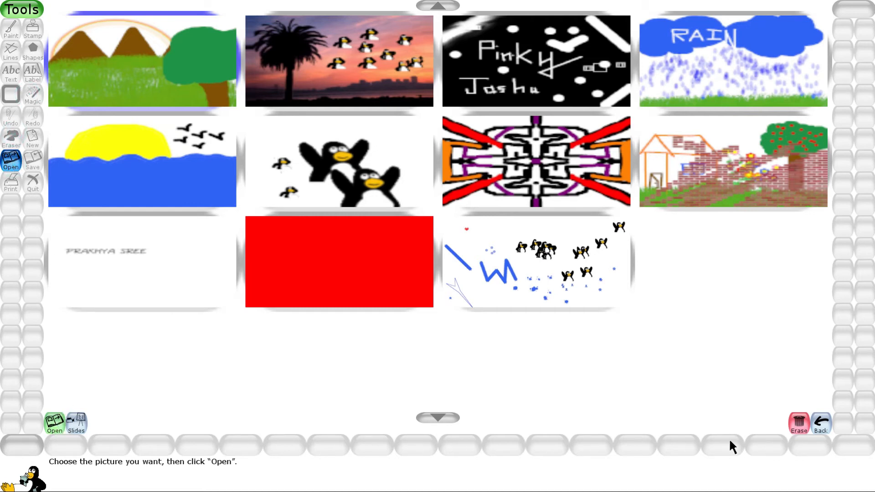
{"action": "left_click", "coordinate": [820, 425]}
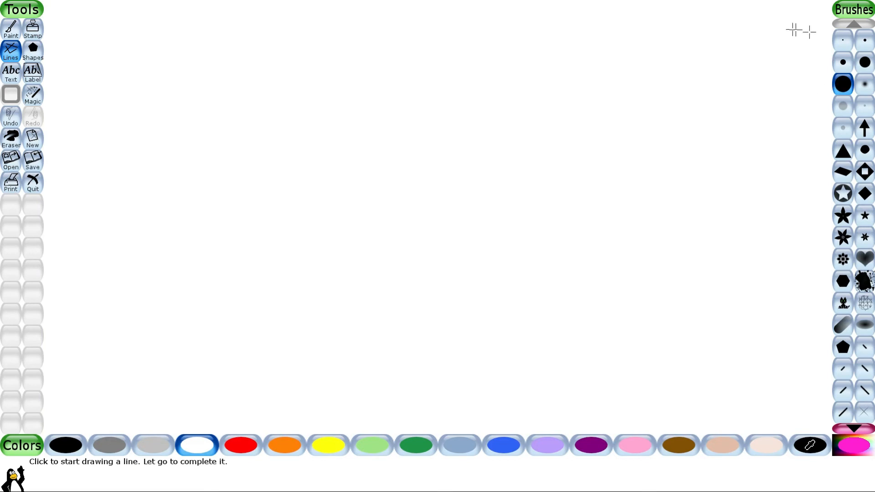
Step: Draw two tall, nearly vertical brown lines as the tree trunk's sides near the canvas's right edge, using the medium round brush
{"action": "left_click", "coordinate": [844, 42]}
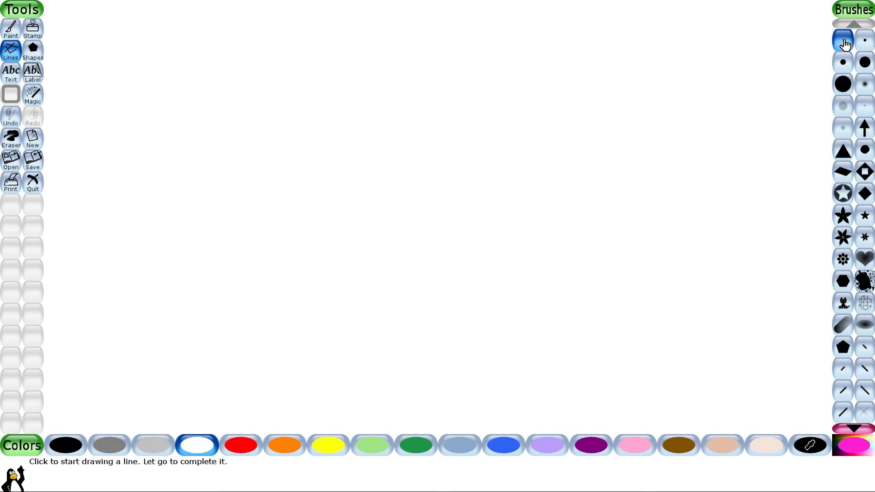
{"action": "left_click", "coordinate": [842, 59]}
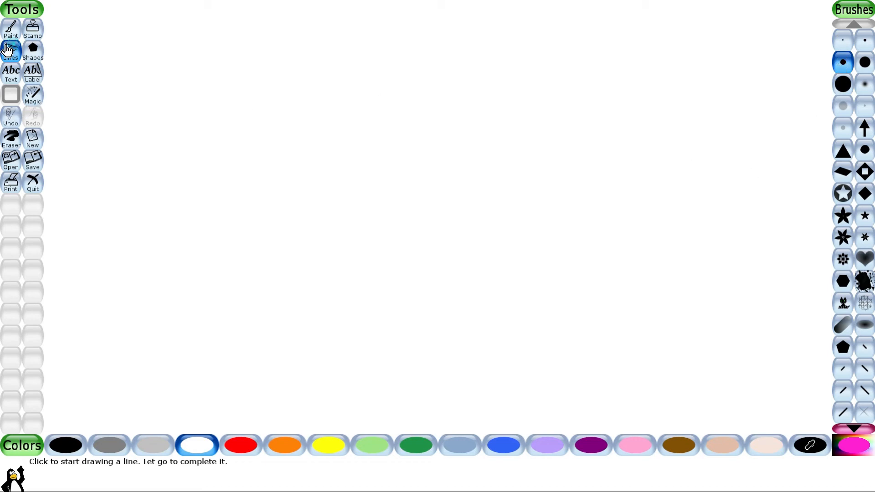
{"action": "left_click", "coordinate": [678, 445]}
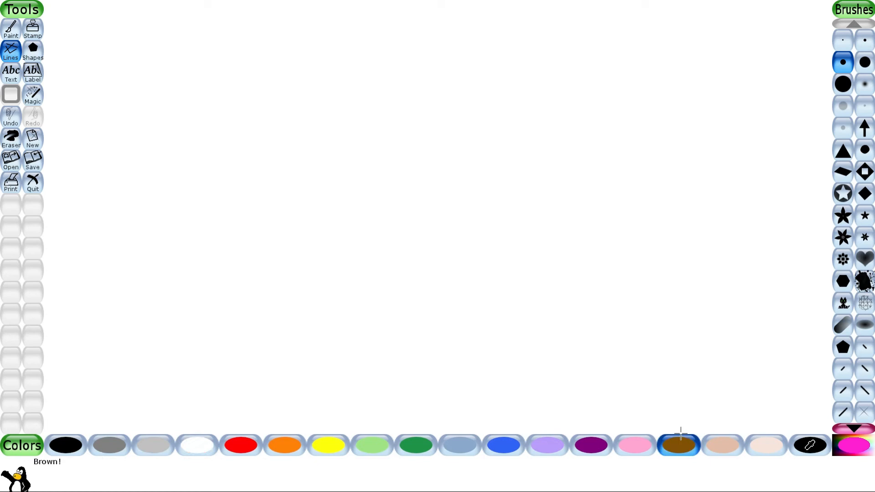
{"action": "left_click", "coordinate": [745, 442]}
{"action": "left_click", "coordinate": [678, 445]}
{"action": "mouse_move", "coordinate": [742, 430]}
{"action": "left_mouse_down"}
{"action": "mouse_move", "coordinate": [746, 197]}
{"action": "mouse_move", "coordinate": [739, 211]}
{"action": "left_mouse_up"}
{"action": "left_click_drag", "start_coordinate": [791, 210], "coordinate": [792, 451]}
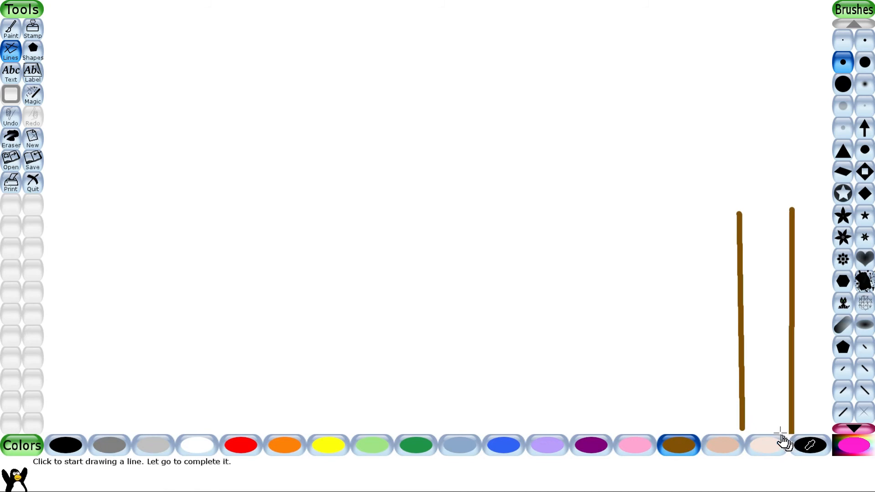
{"action": "left_click_drag", "start_coordinate": [742, 424], "coordinate": [738, 457]}
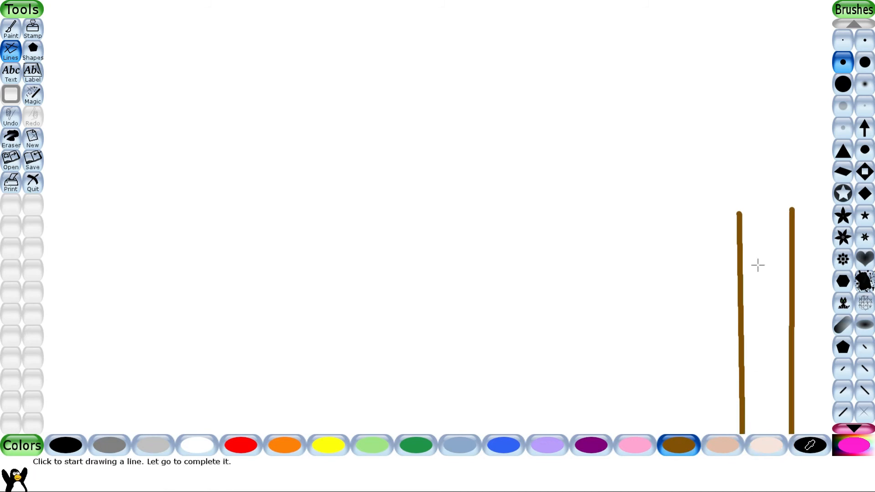
Step: Fill the trunk between its two side lines with brown lines, using the largest round brush
{"action": "left_click", "coordinate": [843, 84]}
{"action": "mouse_move", "coordinate": [743, 215]}
{"action": "left_mouse_down"}
{"action": "mouse_move", "coordinate": [745, 362]}
{"action": "mouse_move", "coordinate": [760, 330]}
{"action": "mouse_move", "coordinate": [773, 461]}
{"action": "left_mouse_up"}
{"action": "mouse_move", "coordinate": [758, 340]}
{"action": "left_mouse_down"}
{"action": "mouse_move", "coordinate": [754, 465]}
{"action": "mouse_move", "coordinate": [748, 347]}
{"action": "left_mouse_up"}
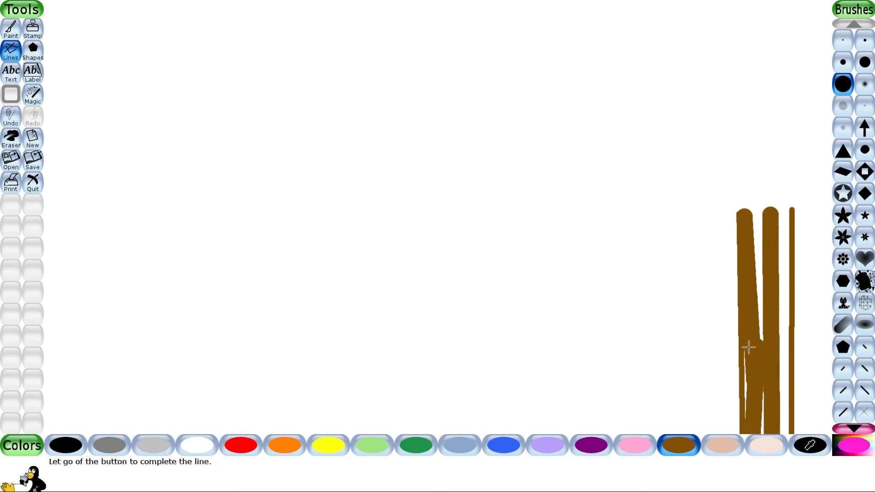
{"action": "left_click_drag", "start_coordinate": [749, 431], "coordinate": [749, 432]}
{"action": "mouse_move", "coordinate": [757, 213]}
{"action": "left_mouse_down"}
{"action": "mouse_move", "coordinate": [764, 445]}
{"action": "mouse_move", "coordinate": [783, 373]}
{"action": "left_mouse_up"}
{"action": "left_click_drag", "start_coordinate": [784, 442], "coordinate": [784, 438]}
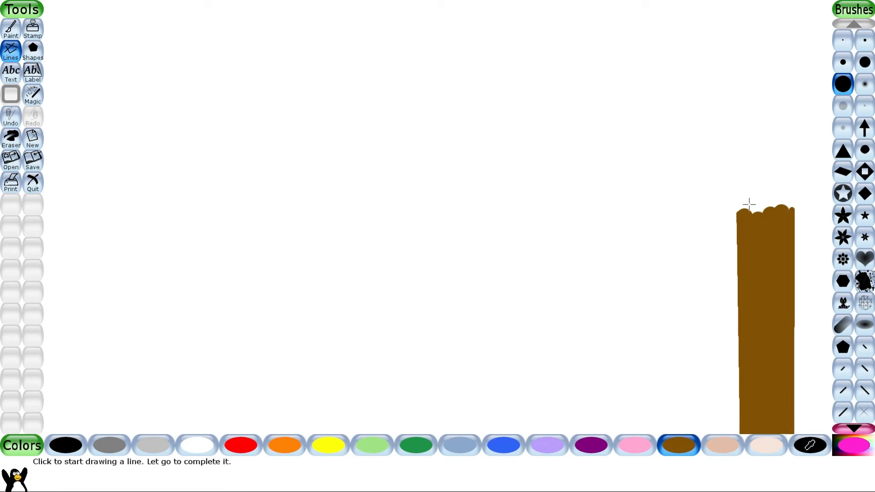
Step: Paint a broad dark green foliage crown over the top of the trunk with the largest round brush
{"action": "left_click", "coordinate": [422, 451]}
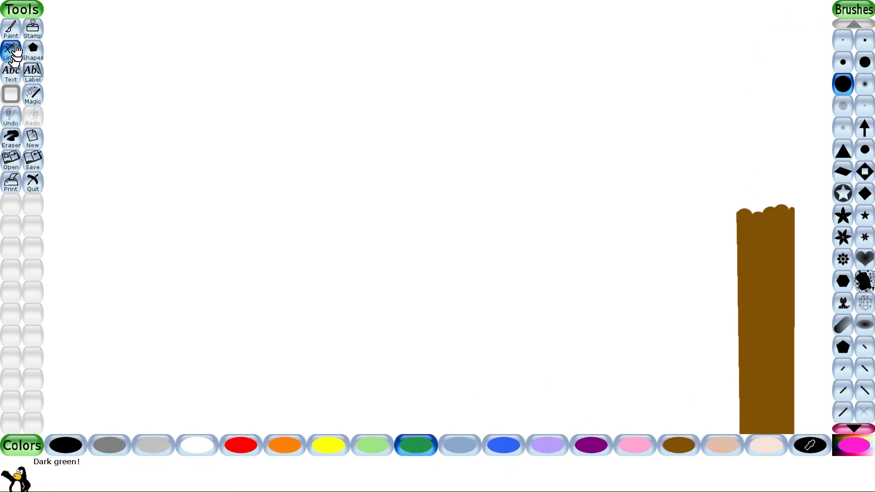
{"action": "left_click", "coordinate": [11, 28]}
{"action": "mouse_move", "coordinate": [735, 232]}
{"action": "left_mouse_down"}
{"action": "mouse_move", "coordinate": [717, 265]}
{"action": "mouse_move", "coordinate": [658, 226]}
{"action": "mouse_move", "coordinate": [625, 168]}
{"action": "mouse_move", "coordinate": [698, 94]}
{"action": "mouse_move", "coordinate": [819, 152]}
{"action": "mouse_move", "coordinate": [819, 229]}
{"action": "mouse_move", "coordinate": [806, 260]}
{"action": "left_mouse_up"}
{"action": "mouse_move", "coordinate": [694, 104]}
{"action": "left_mouse_down"}
{"action": "mouse_move", "coordinate": [637, 173]}
{"action": "mouse_move", "coordinate": [706, 146]}
{"action": "mouse_move", "coordinate": [738, 191]}
{"action": "mouse_move", "coordinate": [791, 209]}
{"action": "mouse_move", "coordinate": [799, 256]}
{"action": "mouse_move", "coordinate": [829, 205]}
{"action": "mouse_move", "coordinate": [820, 173]}
{"action": "mouse_move", "coordinate": [781, 195]}
{"action": "mouse_move", "coordinate": [731, 150]}
{"action": "mouse_move", "coordinate": [633, 127]}
{"action": "mouse_move", "coordinate": [474, 126]}
{"action": "left_mouse_up"}
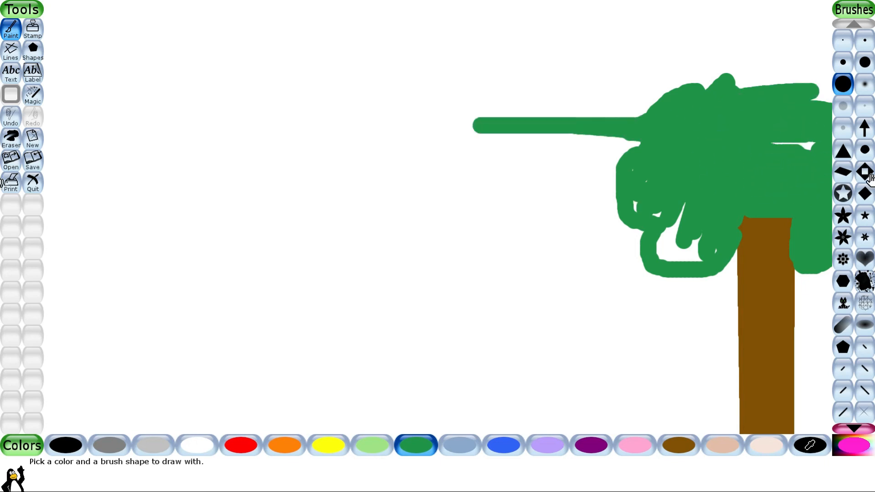
{"action": "mouse_move", "coordinate": [661, 215]}
{"action": "left_mouse_down"}
{"action": "mouse_move", "coordinate": [663, 235]}
{"action": "mouse_move", "coordinate": [695, 254]}
{"action": "mouse_move", "coordinate": [682, 222]}
{"action": "left_mouse_up"}
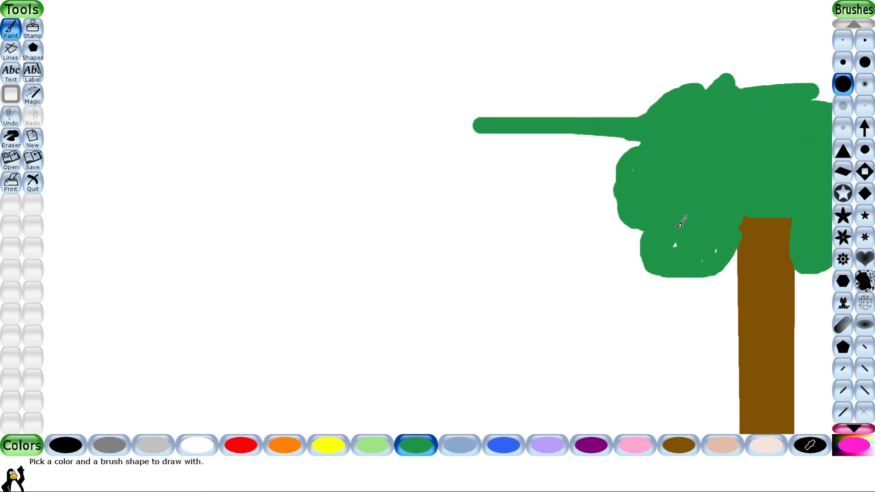
{"action": "left_click_drag", "start_coordinate": [670, 150], "coordinate": [607, 190]}
Step: Paint over the stray green branch extending from the foliage with white, undoing the strokes that cut into the crown
{"action": "left_click", "coordinate": [197, 445]}
{"action": "mouse_move", "coordinate": [592, 130]}
{"action": "left_mouse_down"}
{"action": "mouse_move", "coordinate": [420, 156]}
{"action": "mouse_move", "coordinate": [349, 114]}
{"action": "mouse_move", "coordinate": [610, 110]}
{"action": "mouse_move", "coordinate": [646, 118]}
{"action": "mouse_move", "coordinate": [648, 142]}
{"action": "mouse_move", "coordinate": [605, 173]}
{"action": "mouse_move", "coordinate": [599, 230]}
{"action": "mouse_move", "coordinate": [617, 203]}
{"action": "mouse_move", "coordinate": [611, 198]}
{"action": "mouse_move", "coordinate": [651, 152]}
{"action": "mouse_move", "coordinate": [619, 179]}
{"action": "mouse_move", "coordinate": [631, 223]}
{"action": "left_mouse_up"}
{"action": "mouse_move", "coordinate": [685, 281]}
{"action": "left_mouse_down"}
{"action": "mouse_move", "coordinate": [722, 257]}
{"action": "mouse_move", "coordinate": [738, 226]}
{"action": "left_mouse_up"}
{"action": "mouse_move", "coordinate": [656, 114]}
{"action": "left_mouse_down"}
{"action": "mouse_move", "coordinate": [719, 93]}
{"action": "mouse_move", "coordinate": [801, 134]}
{"action": "mouse_move", "coordinate": [804, 273]}
{"action": "left_mouse_up"}
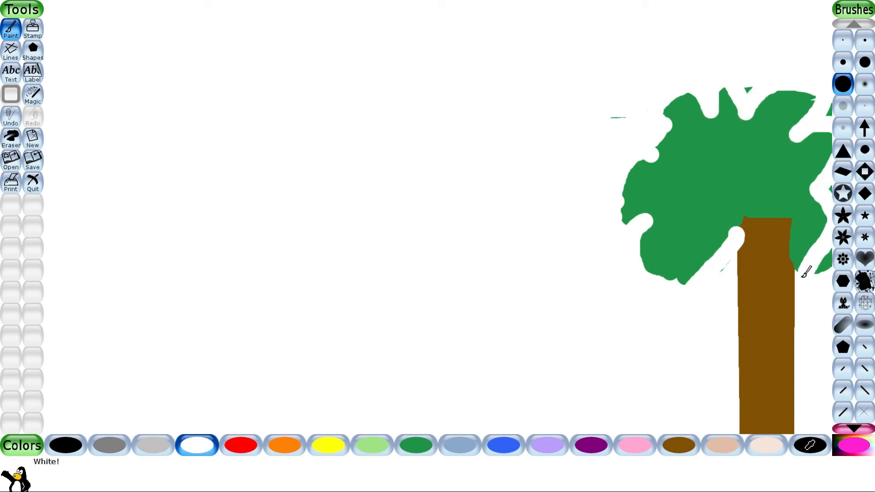
{"action": "left_click", "coordinate": [8, 118]}
{"action": "left_click", "coordinate": [8, 117]}
{"action": "left_click", "coordinate": [8, 117]}
{"action": "left_click", "coordinate": [8, 118]}
{"action": "mouse_move", "coordinate": [476, 120]}
{"action": "left_mouse_down"}
{"action": "mouse_move", "coordinate": [602, 129]}
{"action": "mouse_move", "coordinate": [633, 110]}
{"action": "mouse_move", "coordinate": [603, 136]}
{"action": "mouse_move", "coordinate": [506, 172]}
{"action": "mouse_move", "coordinate": [571, 65]}
{"action": "mouse_move", "coordinate": [497, 125]}
{"action": "left_mouse_up"}
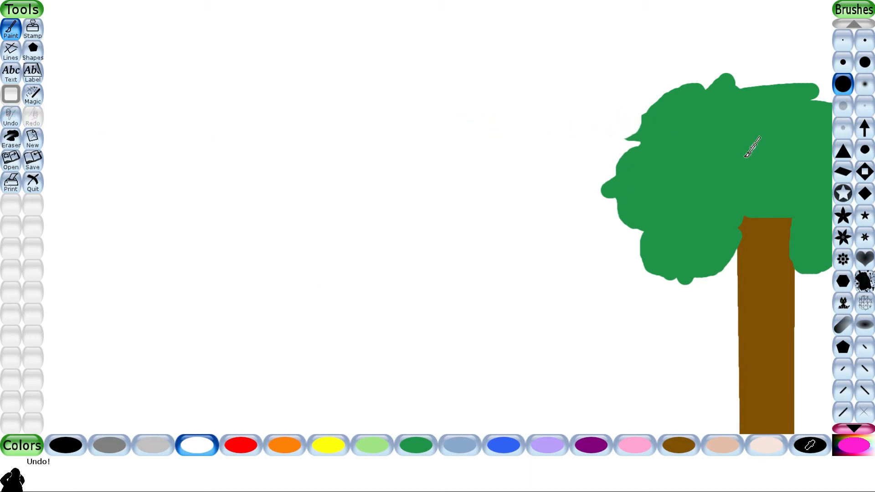
Step: Draw a rainbow arching from the edge of the foliage toward the middle of the sky with the Real Rainbow magic effect
{"action": "left_click", "coordinate": [26, 95]}
{"action": "left_click", "coordinate": [864, 105]}
{"action": "mouse_move", "coordinate": [633, 153]}
{"action": "left_mouse_down"}
{"action": "mouse_move", "coordinate": [553, 137]}
{"action": "mouse_move", "coordinate": [206, 184]}
{"action": "mouse_move", "coordinate": [328, 137]}
{"action": "mouse_move", "coordinate": [341, 175]}
{"action": "mouse_move", "coordinate": [349, 146]}
{"action": "left_mouse_up"}
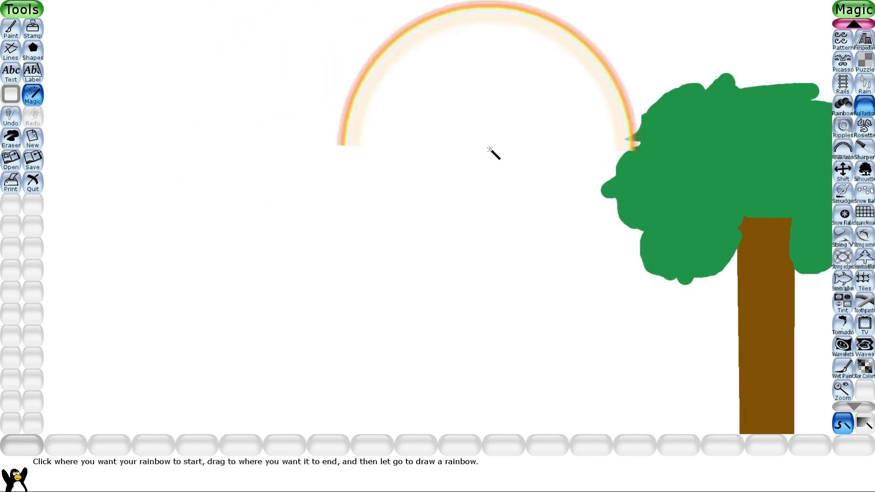
Step: Outline three adjoining triangular mountains with a shared base from the canvas's left edge to the tree, using thick brown lines
{"action": "left_click", "coordinate": [14, 54]}
{"action": "left_click", "coordinate": [32, 182]}
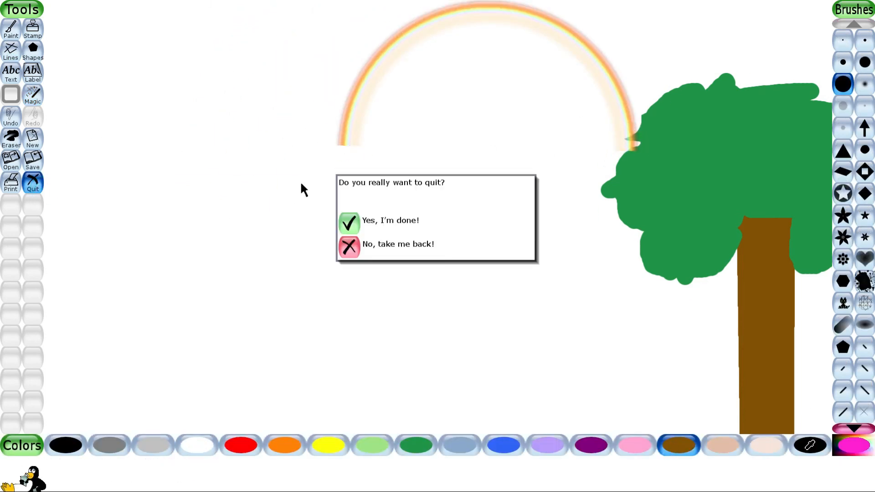
{"action": "left_click", "coordinate": [348, 248]}
{"action": "left_click_drag", "start_coordinate": [47, 233], "coordinate": [124, 124]}
{"action": "mouse_move", "coordinate": [125, 123]}
{"action": "left_mouse_down"}
{"action": "mouse_move", "coordinate": [154, 172]}
{"action": "mouse_move", "coordinate": [232, 259]}
{"action": "left_mouse_up"}
{"action": "left_click_drag", "start_coordinate": [235, 241], "coordinate": [316, 98]}
{"action": "mouse_move", "coordinate": [315, 98]}
{"action": "left_mouse_down"}
{"action": "mouse_move", "coordinate": [375, 204]}
{"action": "mouse_move", "coordinate": [436, 263]}
{"action": "left_mouse_up"}
{"action": "mouse_move", "coordinate": [435, 250]}
{"action": "left_mouse_down"}
{"action": "mouse_move", "coordinate": [445, 206]}
{"action": "mouse_move", "coordinate": [500, 94]}
{"action": "left_mouse_up"}
{"action": "left_click_drag", "start_coordinate": [501, 96], "coordinate": [639, 250]}
{"action": "mouse_move", "coordinate": [641, 249]}
{"action": "left_mouse_down"}
{"action": "mouse_move", "coordinate": [382, 276]}
{"action": "mouse_move", "coordinate": [6, 258]}
{"action": "mouse_move", "coordinate": [51, 275]}
{"action": "mouse_move", "coordinate": [582, 273]}
{"action": "mouse_move", "coordinate": [640, 255]}
{"action": "left_mouse_up"}
{"action": "left_click_drag", "start_coordinate": [77, 264], "coordinate": [44, 274]}
Step: Fill the leftmost mountain with brown strokes and thicken the inner sides of the middle mountain
{"action": "mouse_move", "coordinate": [56, 216]}
{"action": "left_mouse_down"}
{"action": "mouse_move", "coordinate": [62, 207]}
{"action": "mouse_move", "coordinate": [55, 253]}
{"action": "left_mouse_up"}
{"action": "left_click_drag", "start_coordinate": [57, 243], "coordinate": [128, 142]}
{"action": "left_click_drag", "start_coordinate": [131, 140], "coordinate": [41, 260]}
{"action": "left_click_drag", "start_coordinate": [52, 250], "coordinate": [120, 169]}
{"action": "mouse_move", "coordinate": [121, 168]}
{"action": "left_mouse_down"}
{"action": "mouse_move", "coordinate": [65, 261]}
{"action": "mouse_move", "coordinate": [130, 173]}
{"action": "left_mouse_up"}
{"action": "left_click_drag", "start_coordinate": [122, 178], "coordinate": [143, 187]}
{"action": "mouse_move", "coordinate": [147, 210]}
{"action": "left_mouse_down"}
{"action": "mouse_move", "coordinate": [174, 210]}
{"action": "mouse_move", "coordinate": [182, 241]}
{"action": "left_mouse_up"}
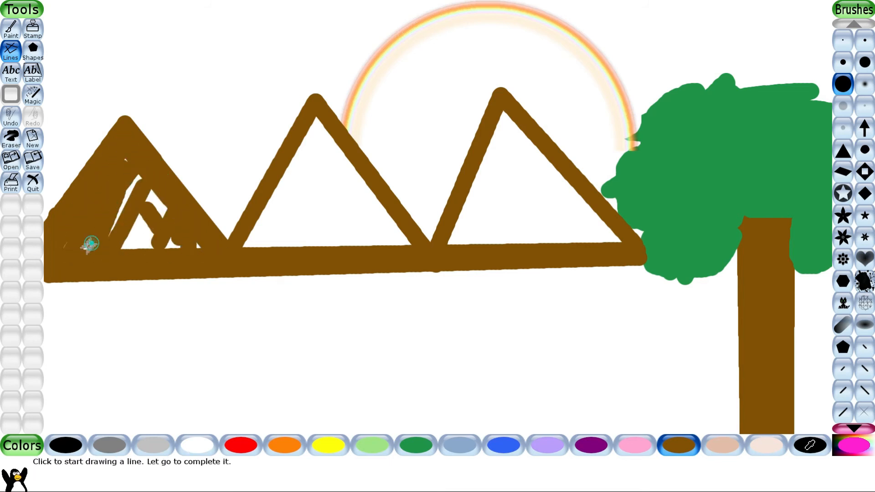
{"action": "left_click", "coordinate": [11, 28]}
{"action": "mouse_move", "coordinate": [133, 167]}
{"action": "left_mouse_down"}
{"action": "mouse_move", "coordinate": [134, 196]}
{"action": "mouse_move", "coordinate": [154, 236]}
{"action": "mouse_move", "coordinate": [254, 248]}
{"action": "mouse_move", "coordinate": [278, 232]}
{"action": "mouse_move", "coordinate": [327, 121]}
{"action": "left_mouse_up"}
{"action": "left_click", "coordinate": [11, 50]}
{"action": "left_click_drag", "start_coordinate": [327, 121], "coordinate": [401, 246]}
Step: Fill the mountain nearest the tree with thick brown lines, covering the remaining white gaps
{"action": "left_click_drag", "start_coordinate": [454, 267], "coordinate": [535, 244]}
{"action": "left_click_drag", "start_coordinate": [542, 244], "coordinate": [561, 180]}
{"action": "left_click_drag", "start_coordinate": [561, 180], "coordinate": [585, 244]}
{"action": "left_click_drag", "start_coordinate": [584, 246], "coordinate": [603, 211]}
{"action": "left_click_drag", "start_coordinate": [603, 212], "coordinate": [454, 215]}
{"action": "left_click_drag", "start_coordinate": [446, 244], "coordinate": [532, 237]}
{"action": "left_click_drag", "start_coordinate": [597, 242], "coordinate": [477, 208]}
{"action": "left_click_drag", "start_coordinate": [477, 206], "coordinate": [570, 185]}
{"action": "left_click_drag", "start_coordinate": [504, 113], "coordinate": [502, 206]}
{"action": "left_click_drag", "start_coordinate": [503, 205], "coordinate": [521, 132]}
{"action": "left_click_drag", "start_coordinate": [522, 132], "coordinate": [543, 198]}
{"action": "left_click_drag", "start_coordinate": [543, 197], "coordinate": [550, 154]}
{"action": "left_click_drag", "start_coordinate": [550, 154], "coordinate": [555, 184]}
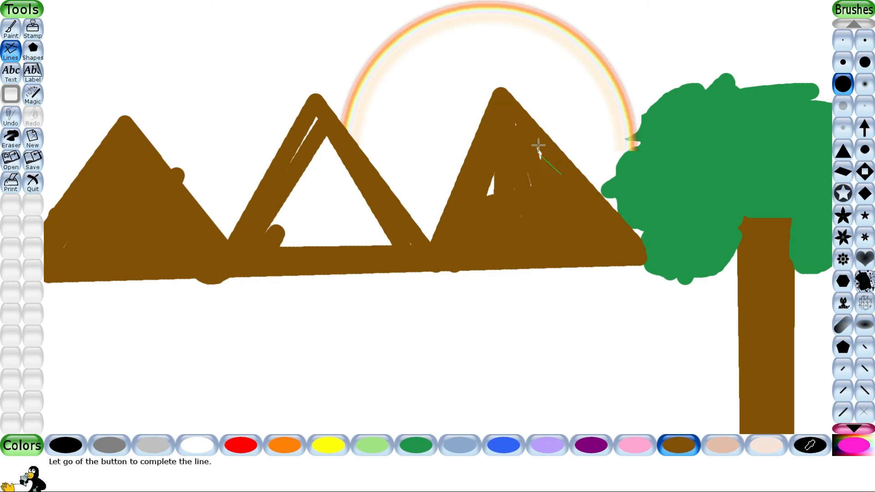
{"action": "left_click_drag", "start_coordinate": [538, 145], "coordinate": [514, 119]}
{"action": "left_click_drag", "start_coordinate": [508, 199], "coordinate": [491, 187]}
{"action": "left_click_drag", "start_coordinate": [490, 190], "coordinate": [487, 197]}
Step: Fill the middle mountain with thick brown lines from its base up to the peak
{"action": "left_click_drag", "start_coordinate": [270, 239], "coordinate": [448, 238]}
{"action": "left_click_drag", "start_coordinate": [376, 246], "coordinate": [254, 250]}
{"action": "left_click_drag", "start_coordinate": [324, 145], "coordinate": [265, 238]}
{"action": "left_click_drag", "start_coordinate": [386, 250], "coordinate": [338, 149]}
{"action": "left_click_drag", "start_coordinate": [372, 231], "coordinate": [321, 187]}
{"action": "left_click_drag", "start_coordinate": [318, 177], "coordinate": [313, 264]}
{"action": "left_click_drag", "start_coordinate": [331, 181], "coordinate": [345, 231]}
{"action": "left_click_drag", "start_coordinate": [331, 168], "coordinate": [360, 197]}
{"action": "left_click_drag", "start_coordinate": [347, 196], "coordinate": [342, 181]}
{"action": "left_click_drag", "start_coordinate": [336, 173], "coordinate": [323, 146]}
{"action": "left_click_drag", "start_coordinate": [287, 165], "coordinate": [320, 112]}
{"action": "left_click_drag", "start_coordinate": [277, 242], "coordinate": [329, 214]}
{"action": "left_click_drag", "start_coordinate": [329, 214], "coordinate": [310, 201]}
Step: Trim the leftmost mountain's overshooting edges with white lines and repair the mountains' lower edge with the medium brush in brown
{"action": "left_click", "coordinate": [197, 445]}
{"action": "left_click_drag", "start_coordinate": [199, 288], "coordinate": [229, 286]}
{"action": "mouse_move", "coordinate": [164, 141]}
{"action": "left_mouse_down"}
{"action": "mouse_move", "coordinate": [229, 211]}
{"action": "mouse_move", "coordinate": [223, 222]}
{"action": "left_mouse_up"}
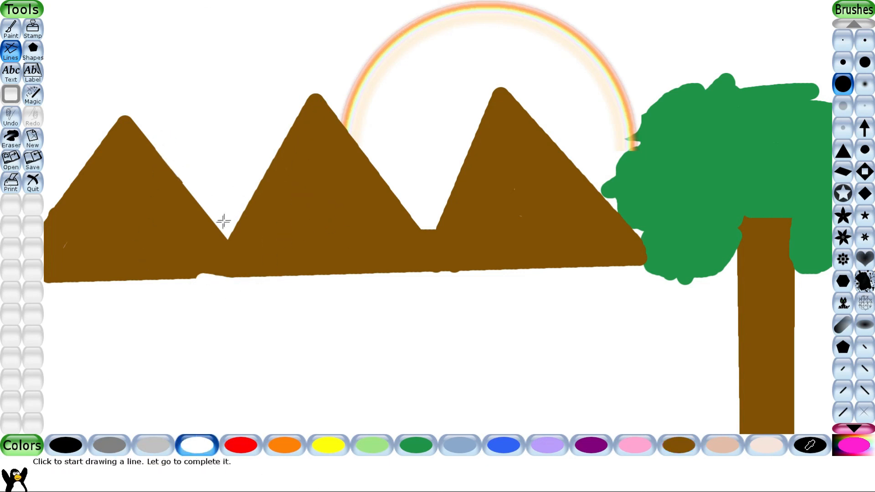
{"action": "left_click", "coordinate": [842, 62]}
{"action": "left_click", "coordinate": [679, 445]}
{"action": "mouse_move", "coordinate": [195, 272]}
{"action": "left_mouse_down"}
{"action": "mouse_move", "coordinate": [228, 282]}
{"action": "mouse_move", "coordinate": [629, 254]}
{"action": "left_mouse_up"}
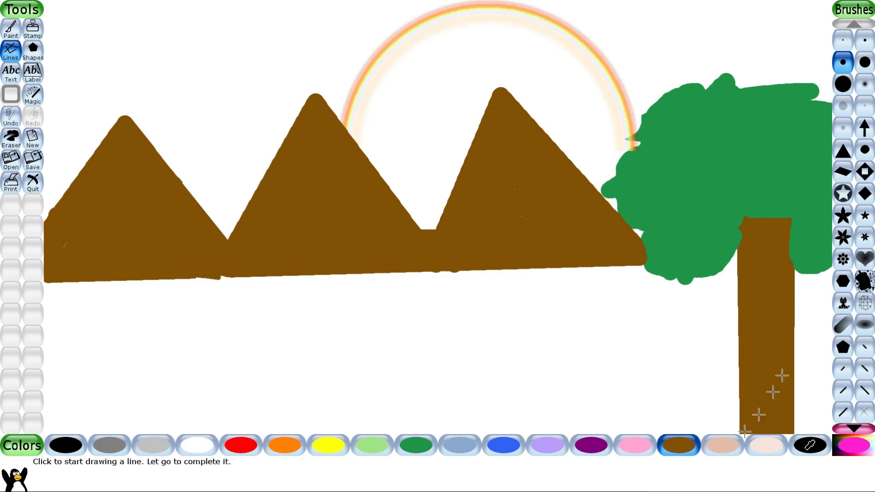
Step: Touch up the foliage's edge beside the mountain and rainbow with short dark green lines
{"action": "left_click", "coordinate": [416, 445]}
{"action": "left_click_drag", "start_coordinate": [624, 208], "coordinate": [611, 234]}
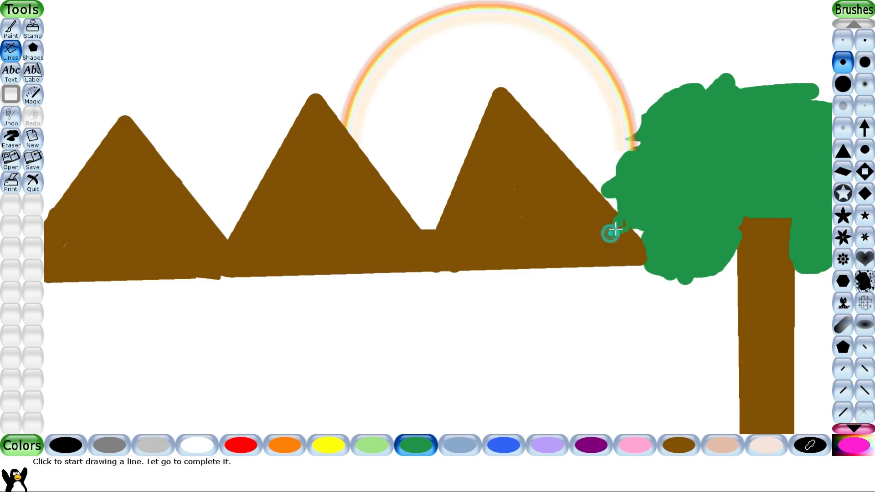
{"action": "mouse_move", "coordinate": [635, 142]}
{"action": "left_mouse_down"}
{"action": "mouse_move", "coordinate": [620, 147]}
{"action": "mouse_move", "coordinate": [631, 139]}
{"action": "left_mouse_up"}
{"action": "left_click", "coordinate": [843, 83]}
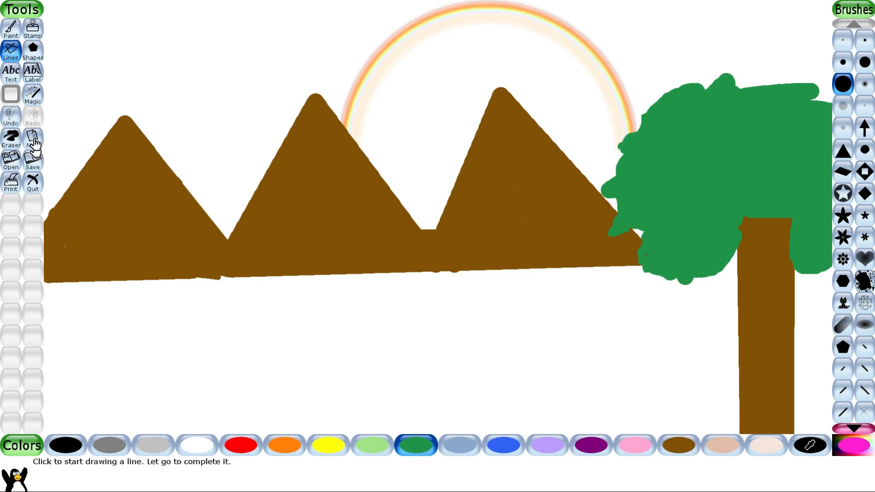
Step: Try to cover the ground and lower trunk with dark green grass using the Grass magic effect, and undo it
{"action": "left_click", "coordinate": [32, 95]}
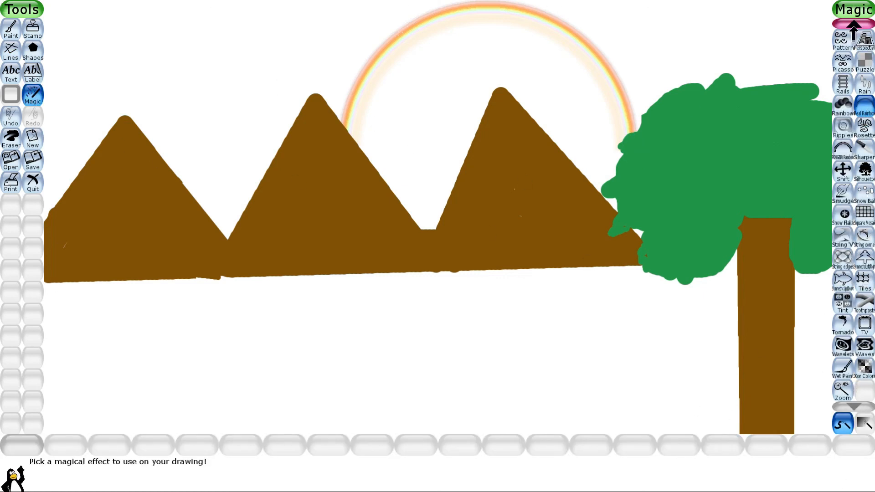
{"action": "scroll", "coordinate": [853, 27], "scroll_direction": "up", "scroll_amount": 19}
{"action": "left_click", "coordinate": [842, 303]}
{"action": "left_click", "coordinate": [416, 445]}
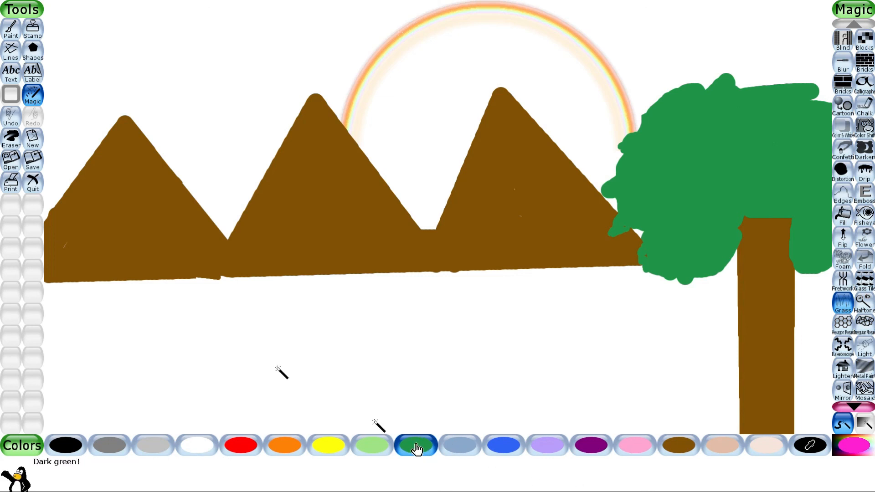
{"action": "mouse_move", "coordinate": [55, 413]}
{"action": "left_mouse_down"}
{"action": "mouse_move", "coordinate": [205, 426]}
{"action": "mouse_move", "coordinate": [797, 417]}
{"action": "mouse_move", "coordinate": [36, 408]}
{"action": "mouse_move", "coordinate": [820, 413]}
{"action": "mouse_move", "coordinate": [296, 387]}
{"action": "mouse_move", "coordinate": [492, 365]}
{"action": "mouse_move", "coordinate": [415, 335]}
{"action": "mouse_move", "coordinate": [107, 297]}
{"action": "mouse_move", "coordinate": [205, 269]}
{"action": "mouse_move", "coordinate": [195, 322]}
{"action": "mouse_move", "coordinate": [576, 269]}
{"action": "mouse_move", "coordinate": [576, 348]}
{"action": "mouse_move", "coordinate": [660, 322]}
{"action": "mouse_move", "coordinate": [824, 409]}
{"action": "left_mouse_up"}
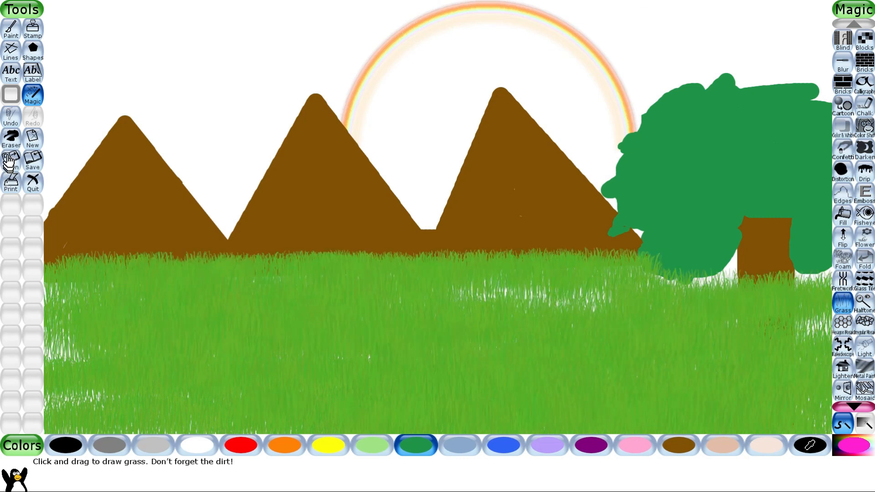
{"action": "left_click", "coordinate": [10, 118]}
Step: Cover the ground below the mountains and around the trunk with dark green grass using the Grass magic effect, leaving the trunk exposed
{"action": "left_click", "coordinate": [838, 301]}
{"action": "mouse_move", "coordinate": [79, 383]}
{"action": "left_mouse_down"}
{"action": "mouse_move", "coordinate": [586, 432]}
{"action": "mouse_move", "coordinate": [302, 410]}
{"action": "mouse_move", "coordinate": [10, 312]}
{"action": "mouse_move", "coordinate": [324, 287]}
{"action": "mouse_move", "coordinate": [564, 310]}
{"action": "mouse_move", "coordinate": [285, 361]}
{"action": "mouse_move", "coordinate": [506, 413]}
{"action": "mouse_move", "coordinate": [365, 416]}
{"action": "mouse_move", "coordinate": [687, 370]}
{"action": "mouse_move", "coordinate": [726, 332]}
{"action": "mouse_move", "coordinate": [704, 332]}
{"action": "left_mouse_up"}
{"action": "mouse_move", "coordinate": [817, 280]}
{"action": "left_mouse_down"}
{"action": "mouse_move", "coordinate": [795, 294]}
{"action": "mouse_move", "coordinate": [800, 378]}
{"action": "mouse_move", "coordinate": [810, 330]}
{"action": "mouse_move", "coordinate": [822, 366]}
{"action": "mouse_move", "coordinate": [832, 319]}
{"action": "left_mouse_up"}
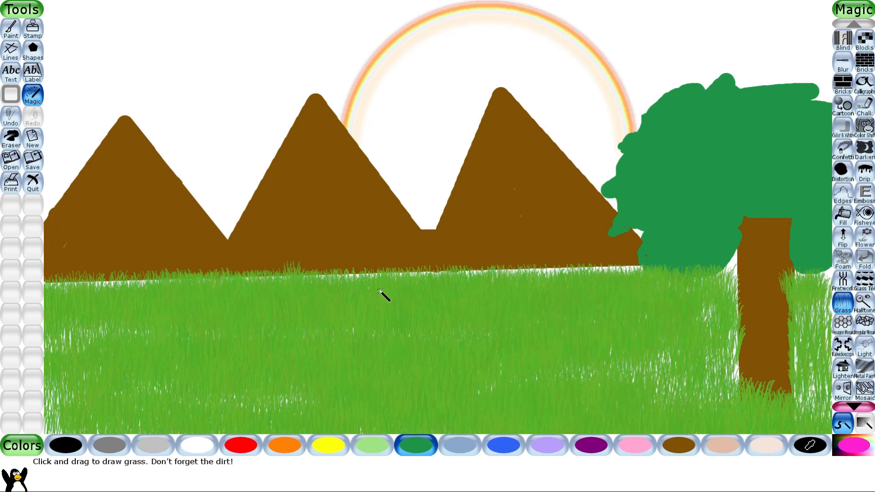